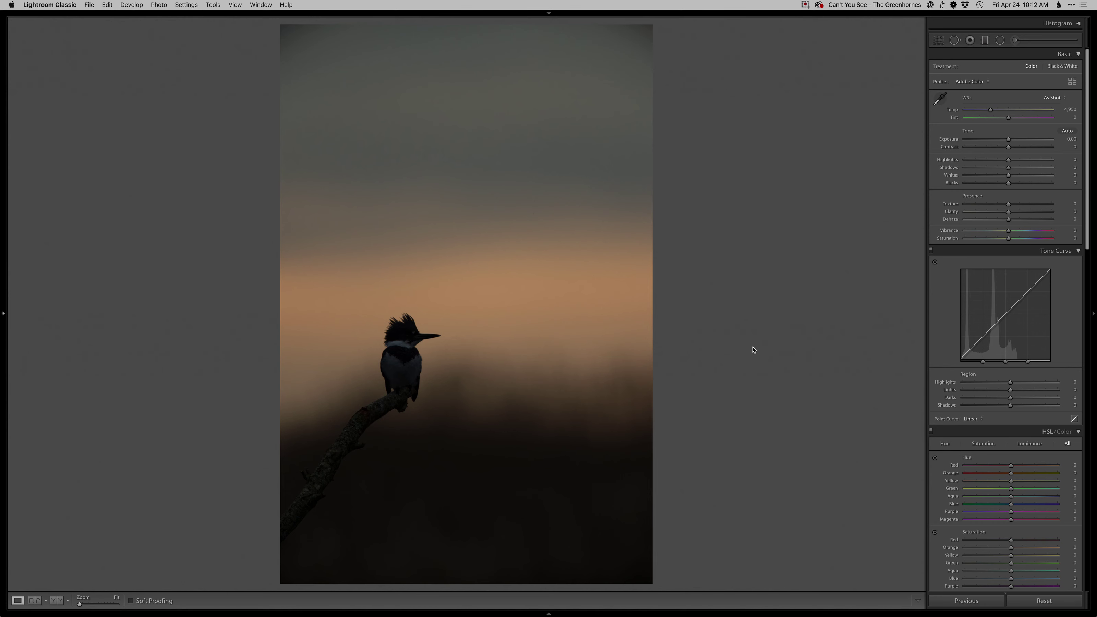
- Raise the photo's overall Exposure to +0.40
{"action": "key", "text": "r"}
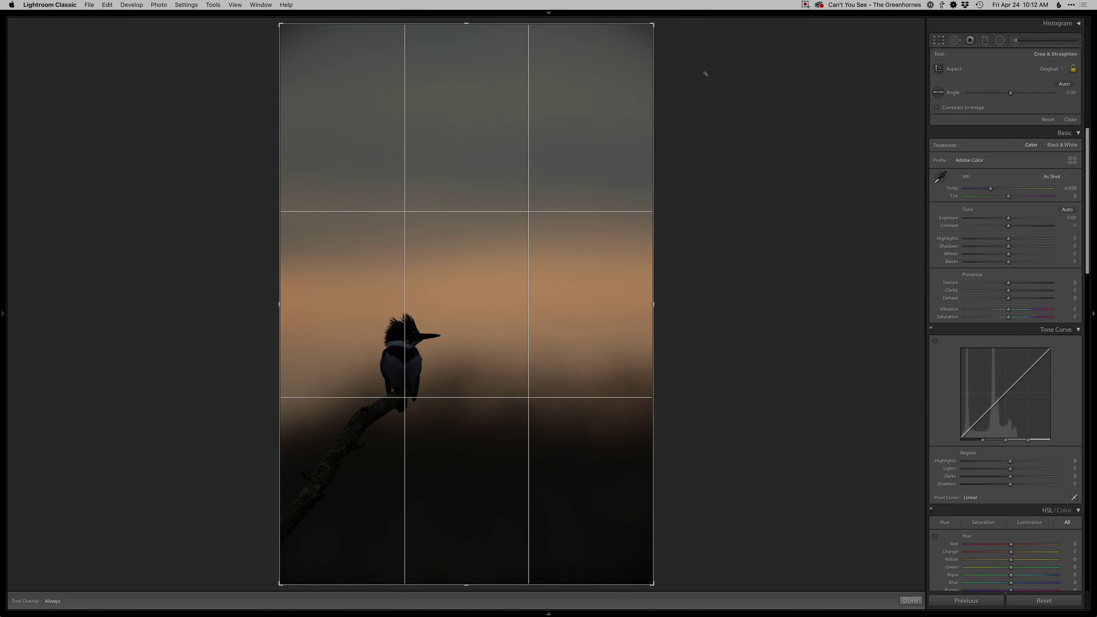
{"action": "key", "text": "r"}
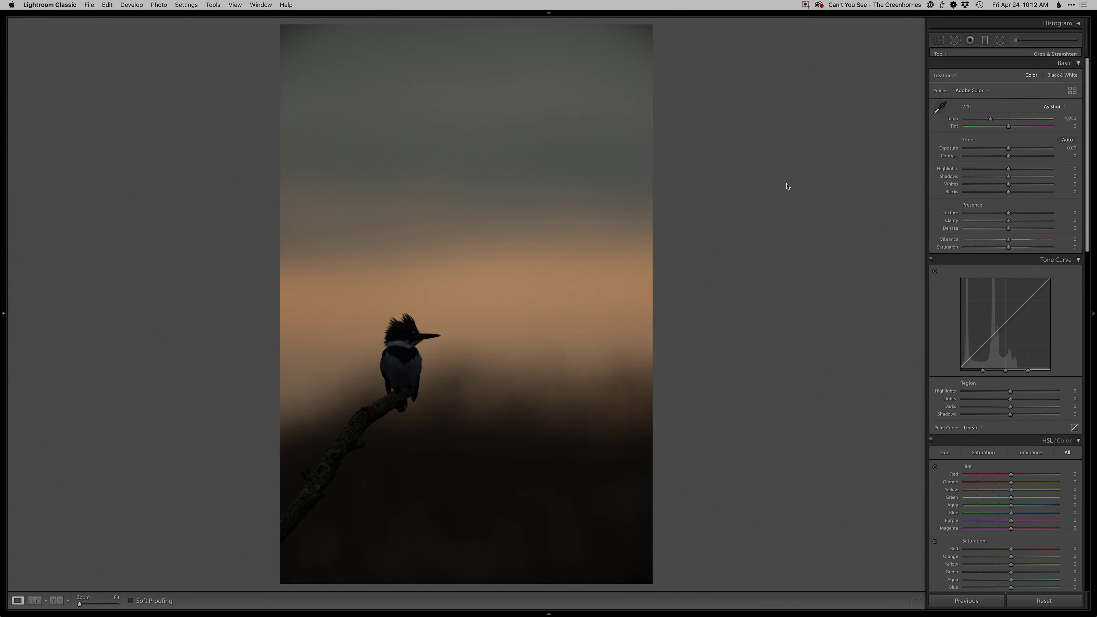
{"action": "key", "text": "equal"}
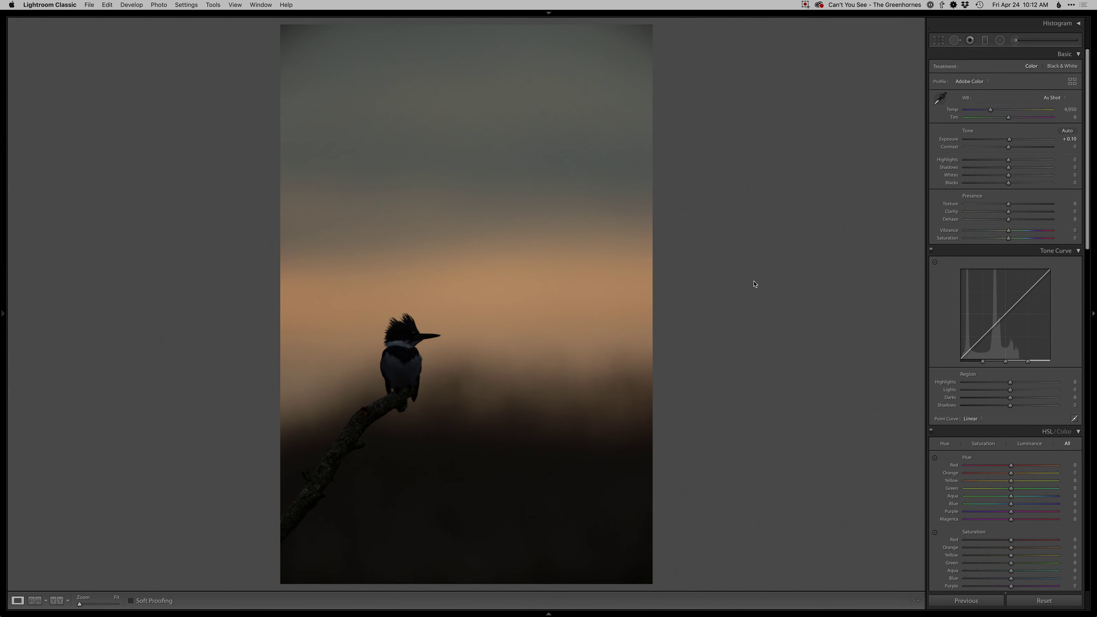
{"action": "key", "text": "equal"}
{"action": "key", "text": "equal"}
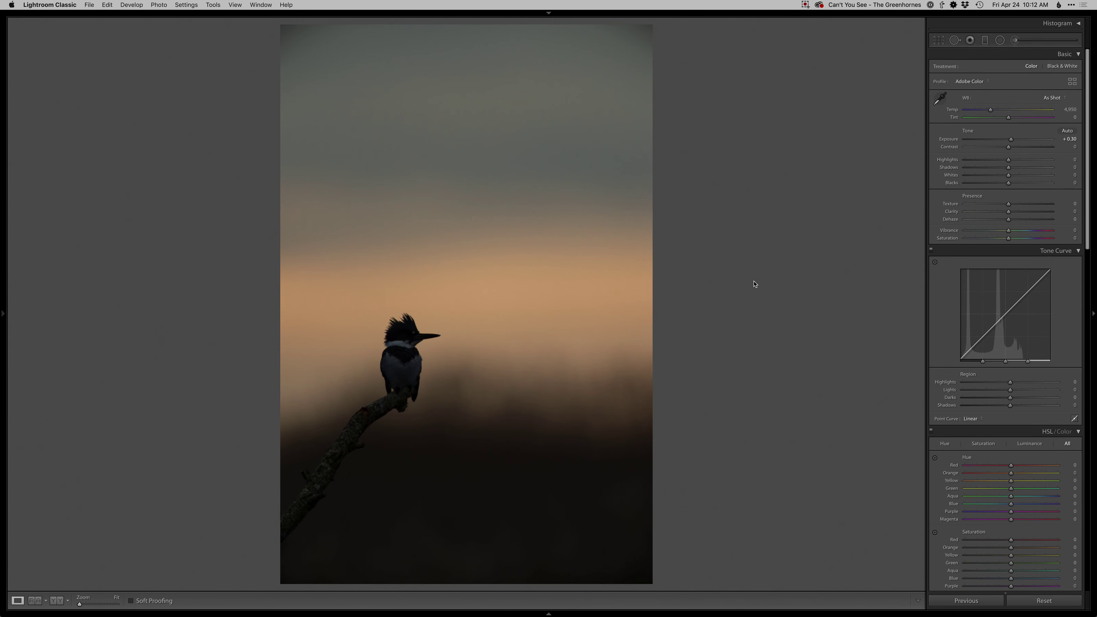
{"action": "key", "text": "equal"}
- Lift the Shadows to +40 to reveal detail in the dark areas
{"action": "key", "text": "period"}
{"action": "key", "text": "period"}
{"action": "key", "text": "period"}
{"action": "key", "text": "equal"}
{"action": "key", "text": "equal"}
{"action": "key", "text": "equal"}
{"action": "key", "text": "equal"}
{"action": "key", "text": "equal"}
{"action": "key", "text": "equal"}
- Lower the Blacks to -20 and set the white balance to Temp 5,250 and Tint +3
{"action": "key", "text": "period"}
{"action": "key", "text": "period"}
{"action": "key", "text": "minus"}
{"action": "key", "text": "minus"}
{"action": "key", "text": "minus"}
{"action": "key", "text": "minus"}
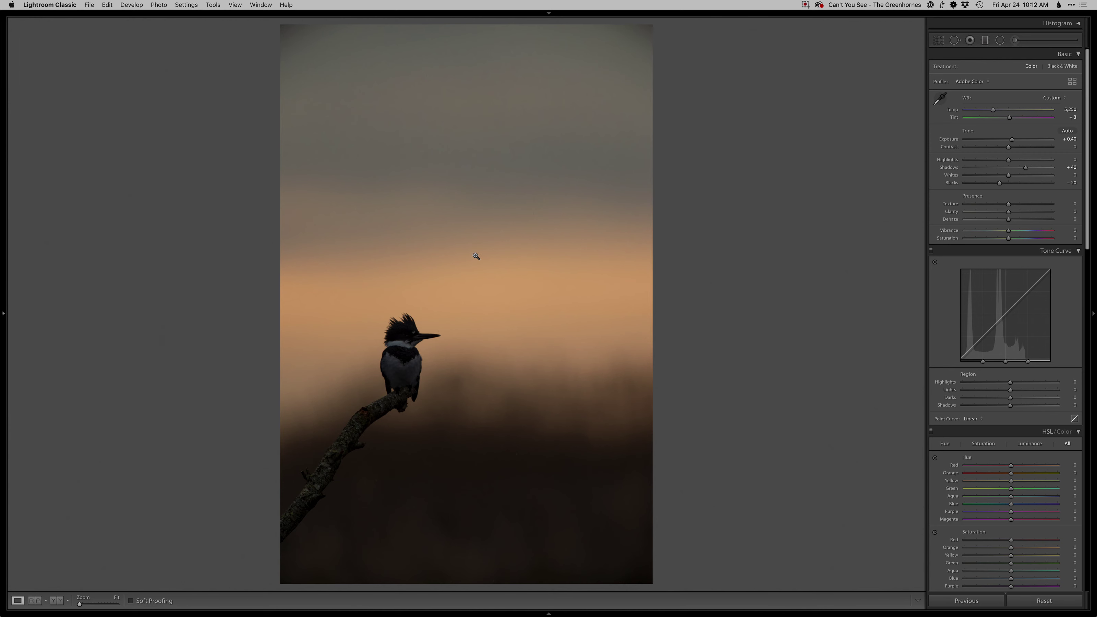
- Add a wide, inverted radial filter over the orange horizon band and warm it with Temp 11
{"action": "key", "text": "m"}
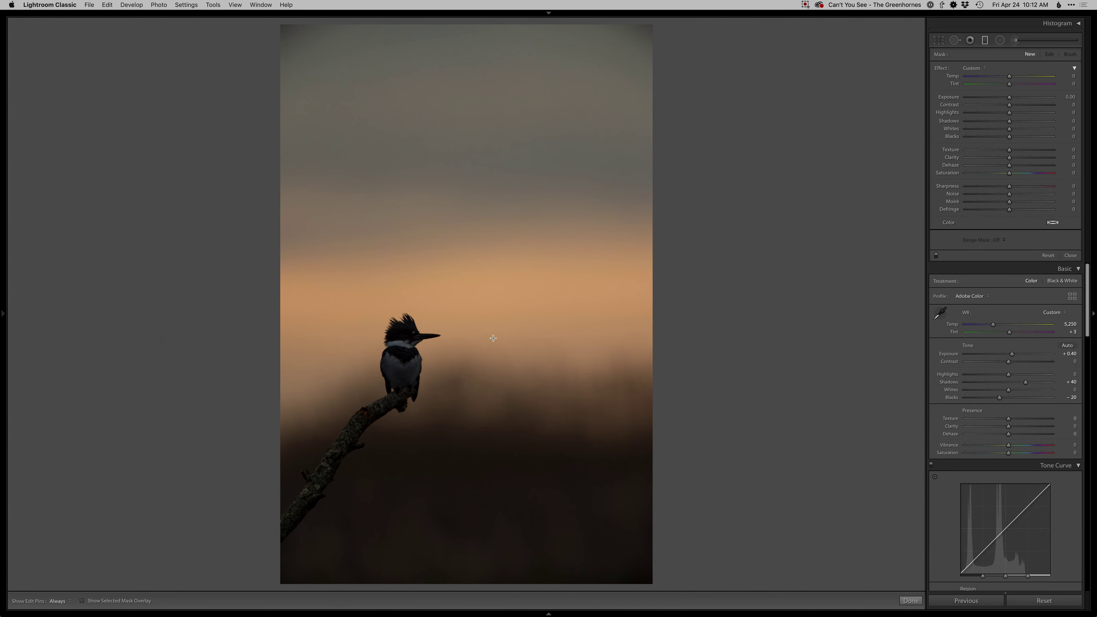
{"action": "key", "text": "shift+m"}
{"action": "left_click_drag", "start_coordinate": [461, 298], "coordinate": [979, 443]}
{"action": "left_click", "coordinate": [963, 247]}
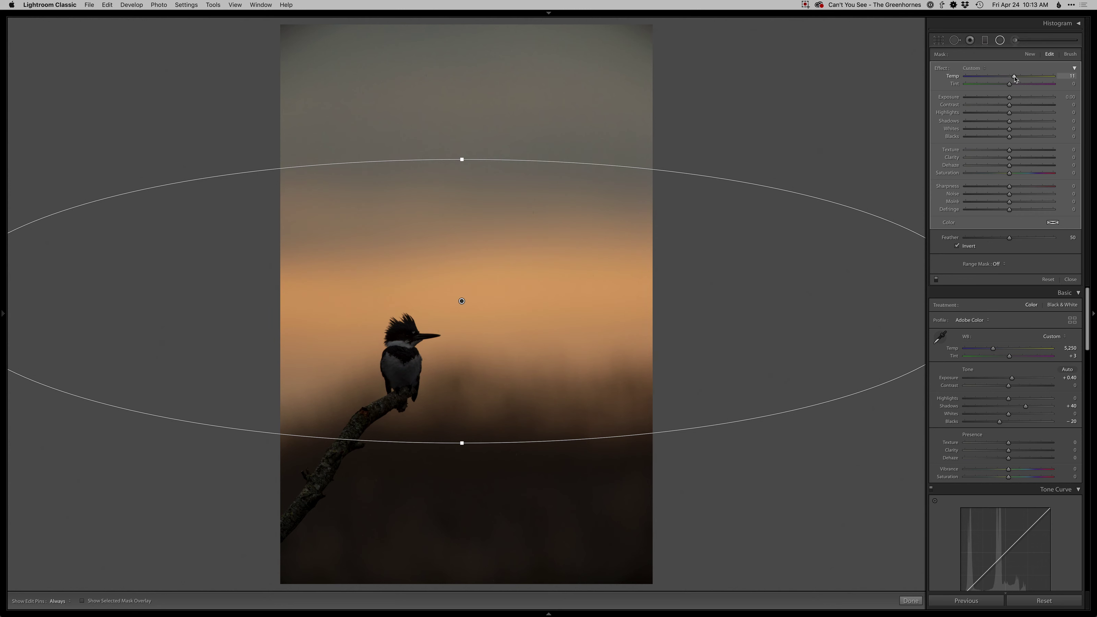
- Add a horizontal graduated filter down over the sky and cool it with Temp -16
{"action": "key", "text": "m"}
{"action": "left_click_drag", "start_coordinate": [485, 128], "coordinate": [484, 261]}
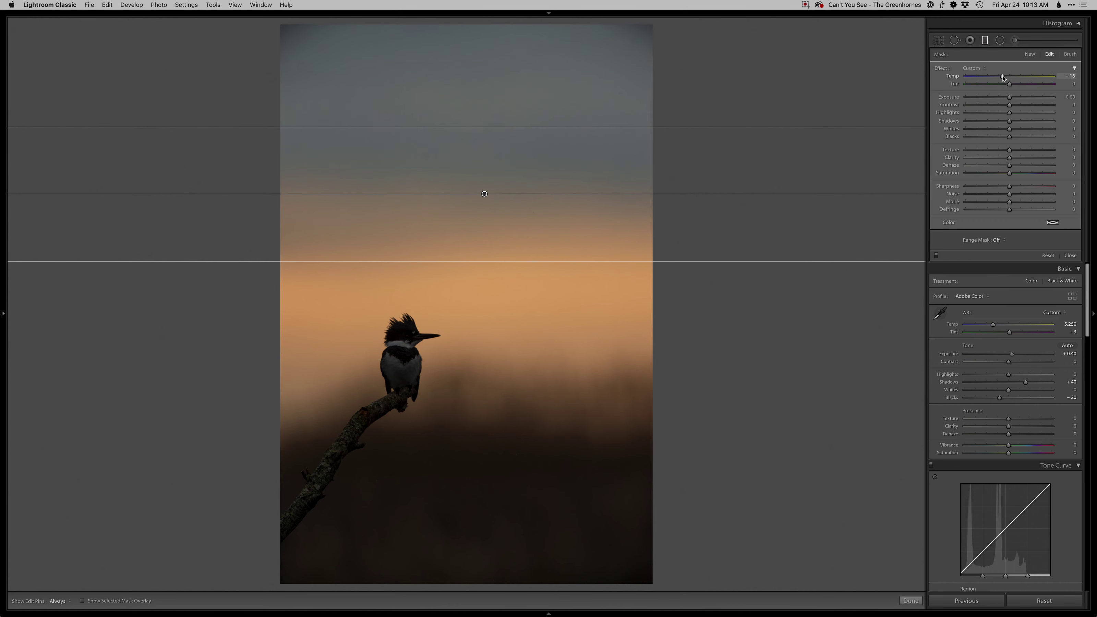
{"action": "key", "text": "m"}
- Add a slightly tilted graduated filter over the dark foreground with Temp 11 and Shadows -29, narrowed and shifted down below the bird's head
{"action": "key", "text": "m"}
{"action": "left_click_drag", "start_coordinate": [469, 502], "coordinate": [463, 339]}
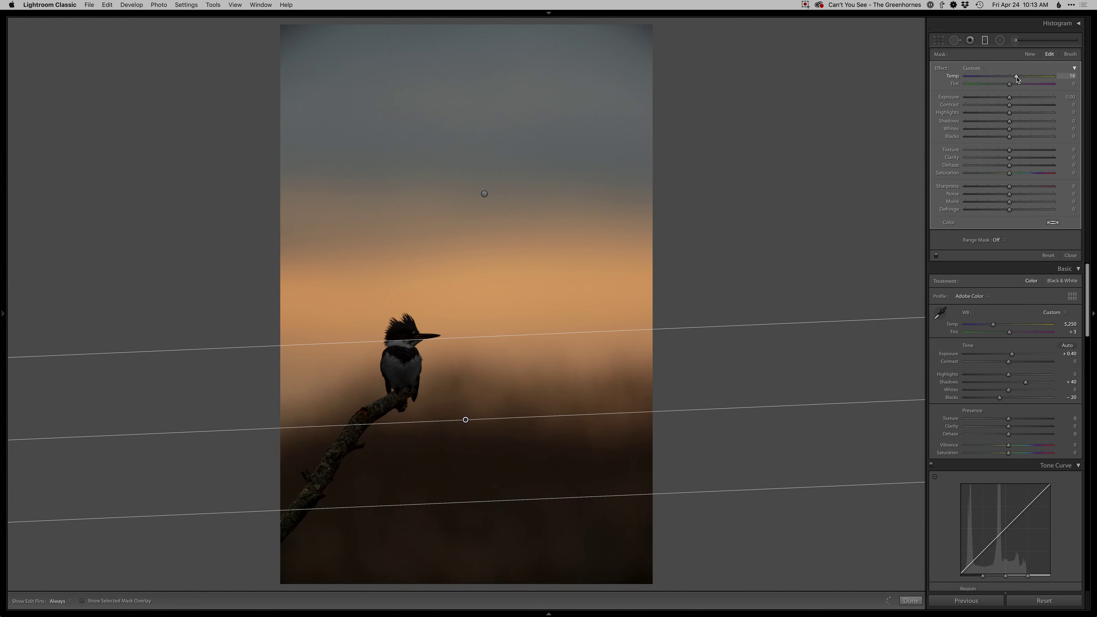
{"action": "left_click_drag", "start_coordinate": [1016, 79], "coordinate": [1014, 77]}
{"action": "left_click_drag", "start_coordinate": [1009, 121], "coordinate": [996, 123]}
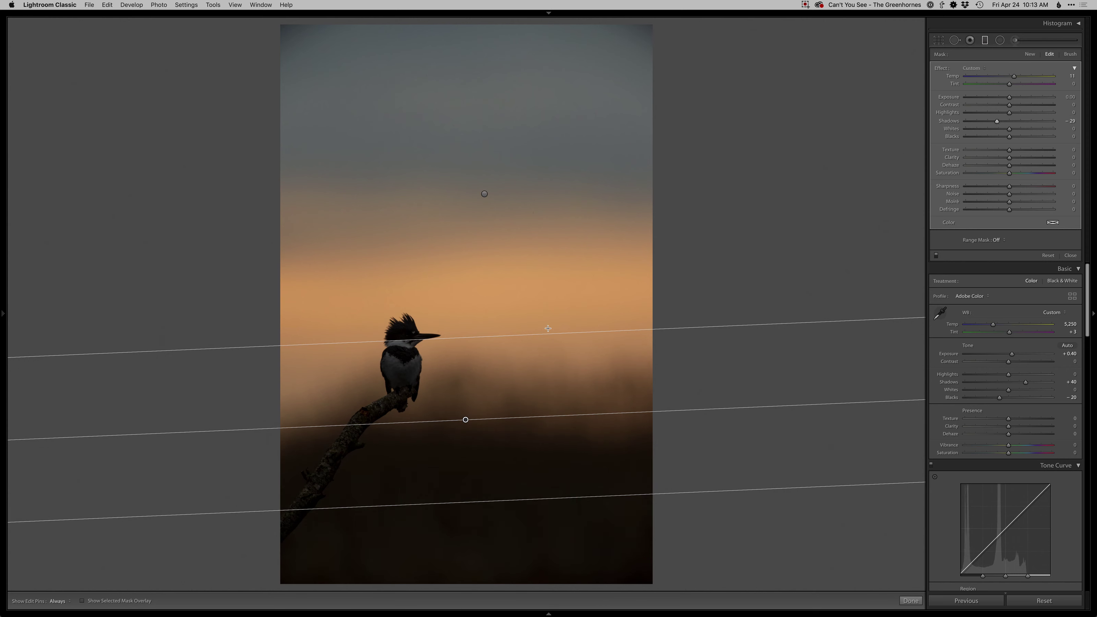
{"action": "left_click_drag", "start_coordinate": [491, 337], "coordinate": [491, 368]}
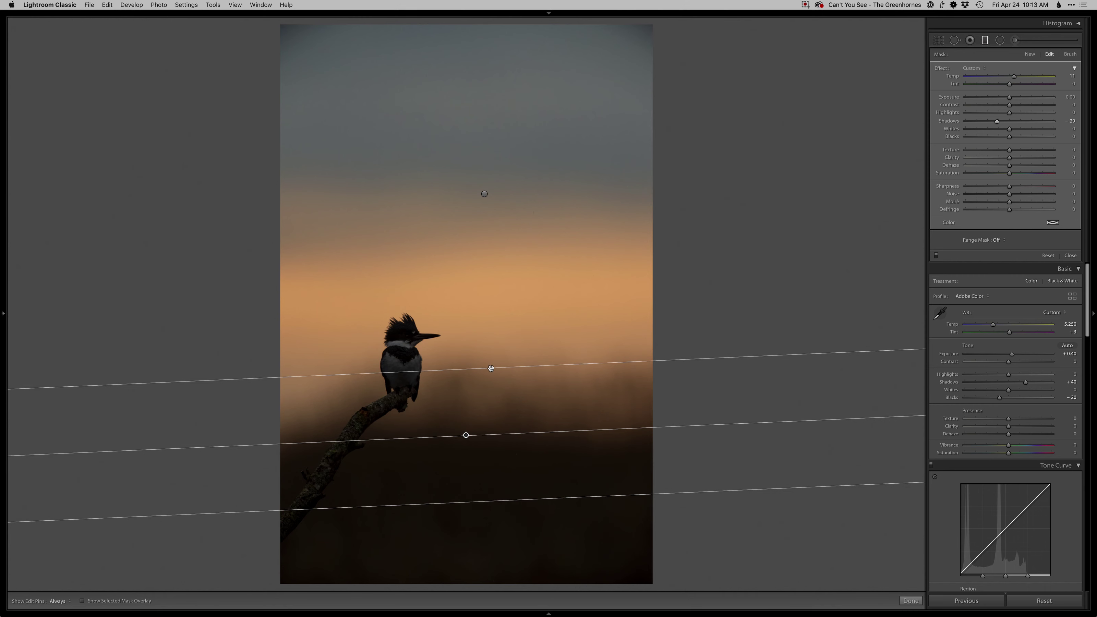
{"action": "left_click_drag", "start_coordinate": [465, 436], "coordinate": [466, 446]}
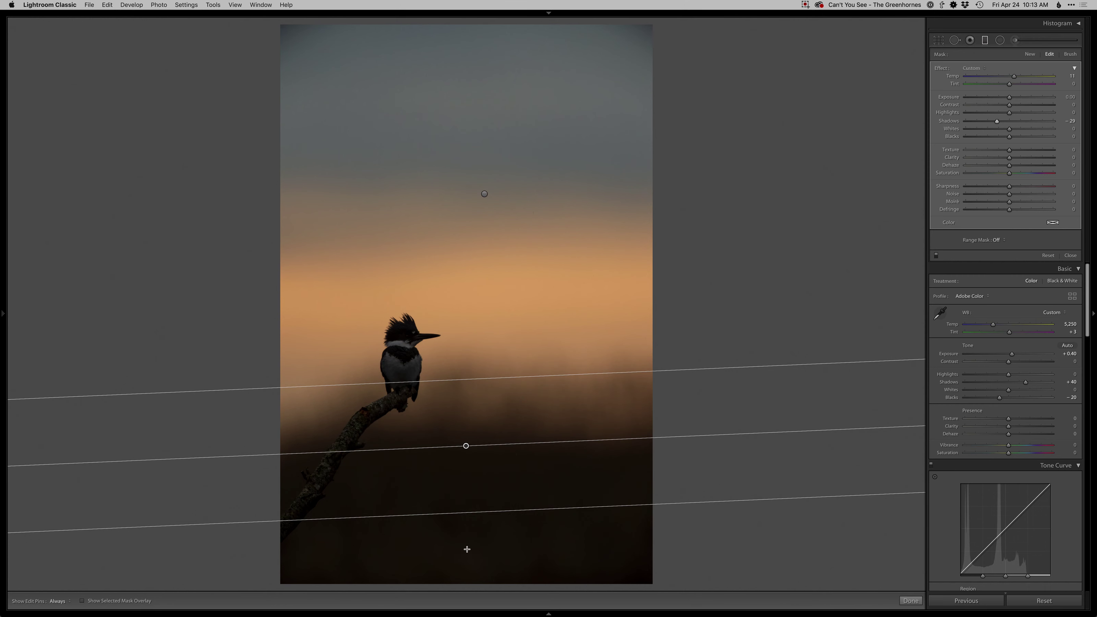
{"action": "key", "text": "m"}
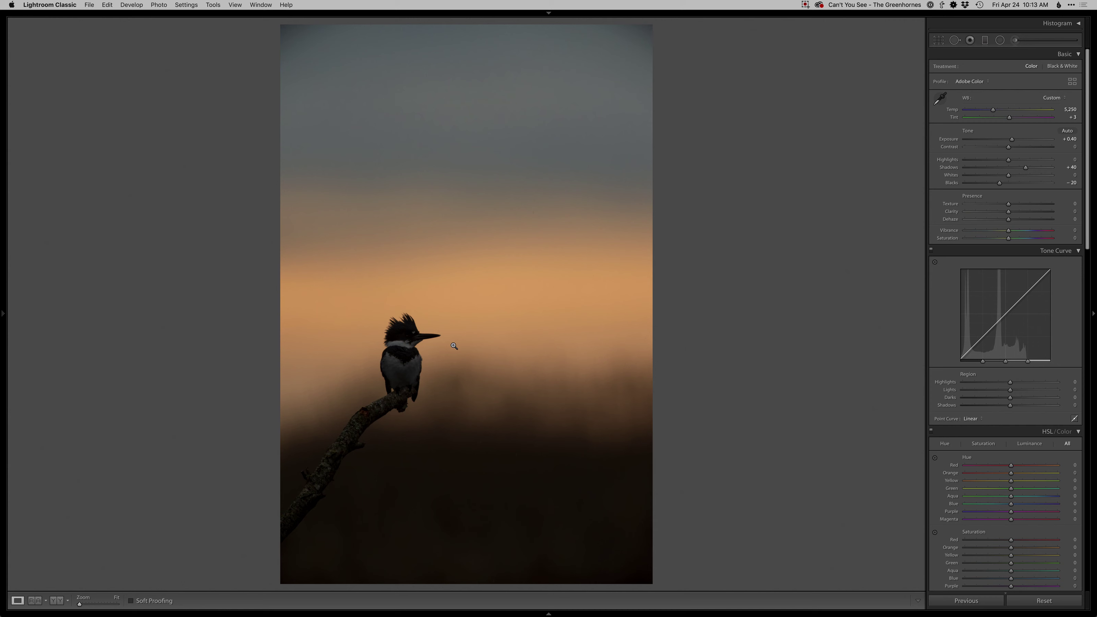
- Open the darker version of the photo in Photoshop and return to Lightroom Classic
{"action": "key", "text": "super+e"}
{"action": "left_click", "coordinate": [715, 348]}
- Brighten the photo with Exposure +1.25 and Shadows +67, checking the bird's detail up close
{"action": "left_click_drag", "start_coordinate": [1012, 139], "coordinate": [1037, 169]}
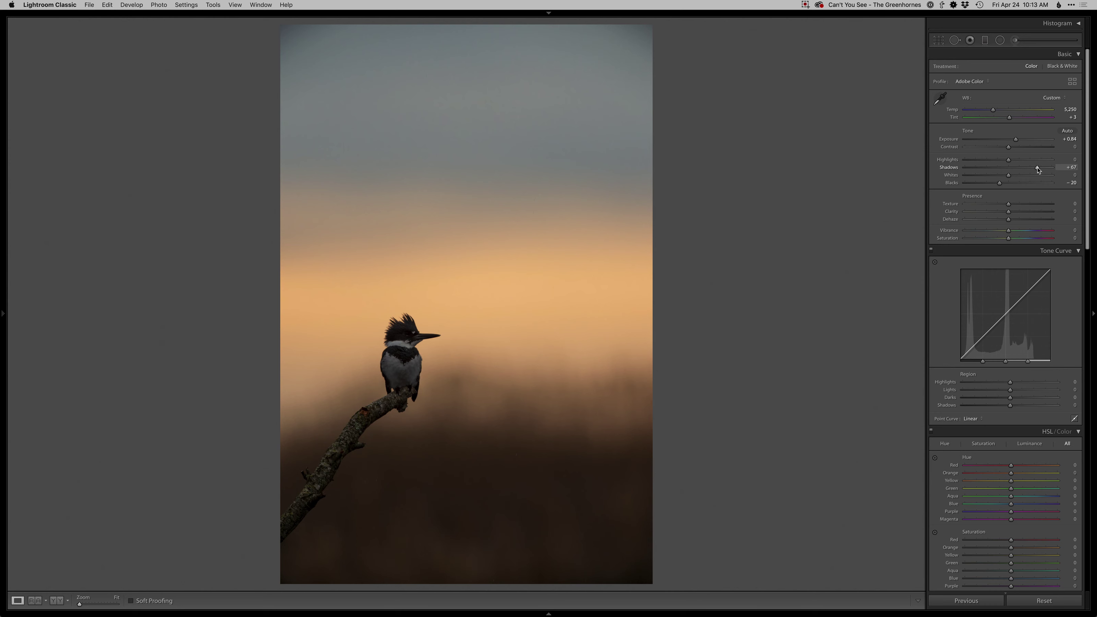
{"action": "left_click_drag", "start_coordinate": [1017, 139], "coordinate": [1020, 142]}
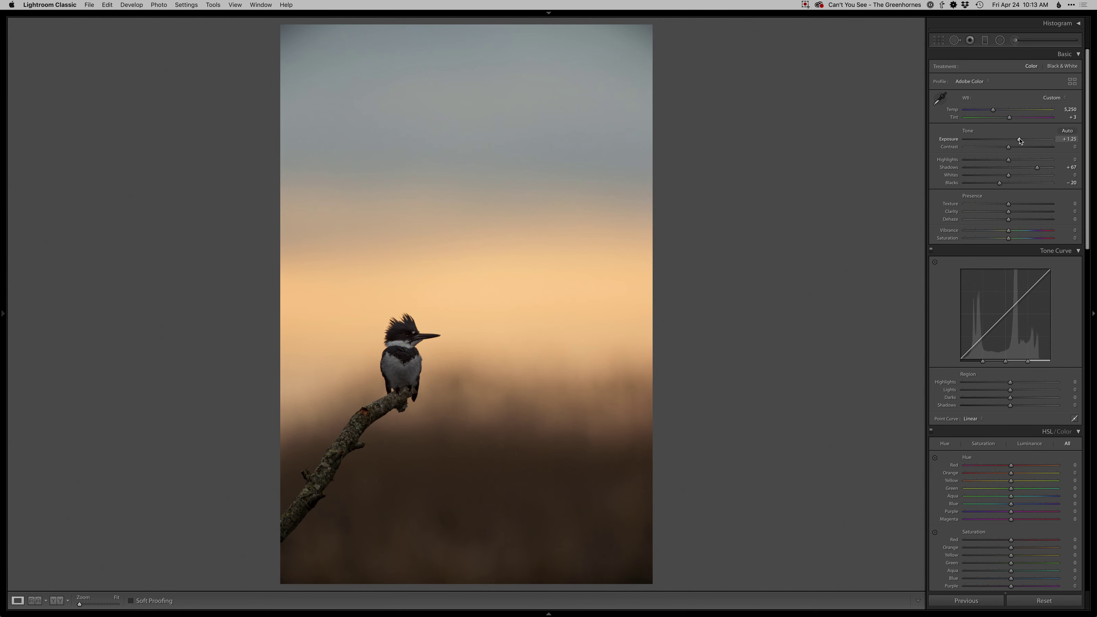
{"action": "left_click", "coordinate": [406, 341]}
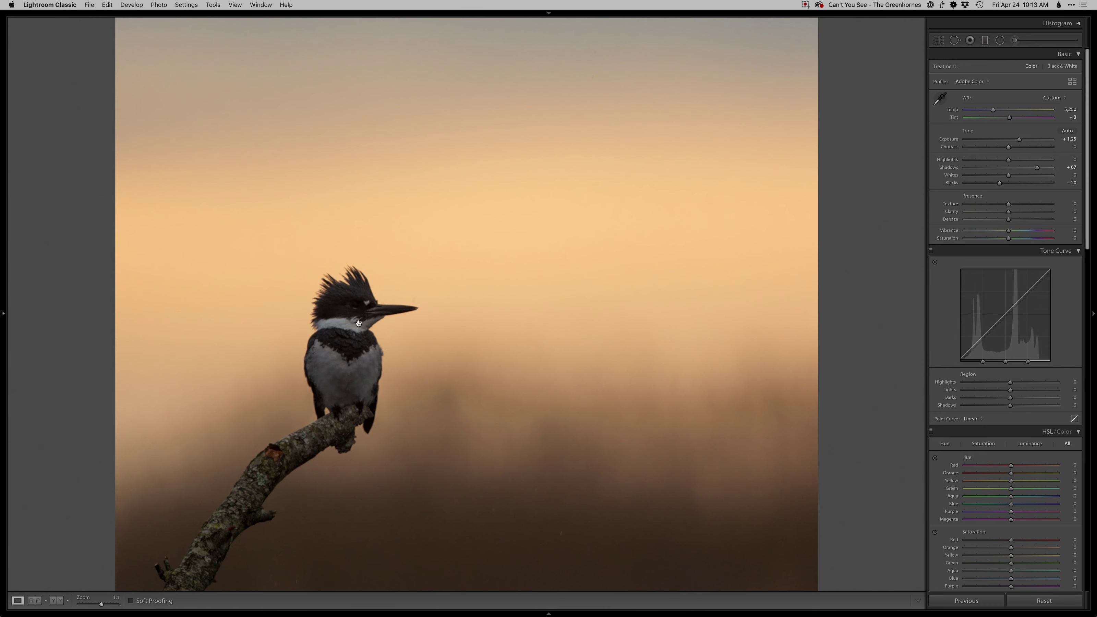
{"action": "left_click", "coordinate": [449, 346]}
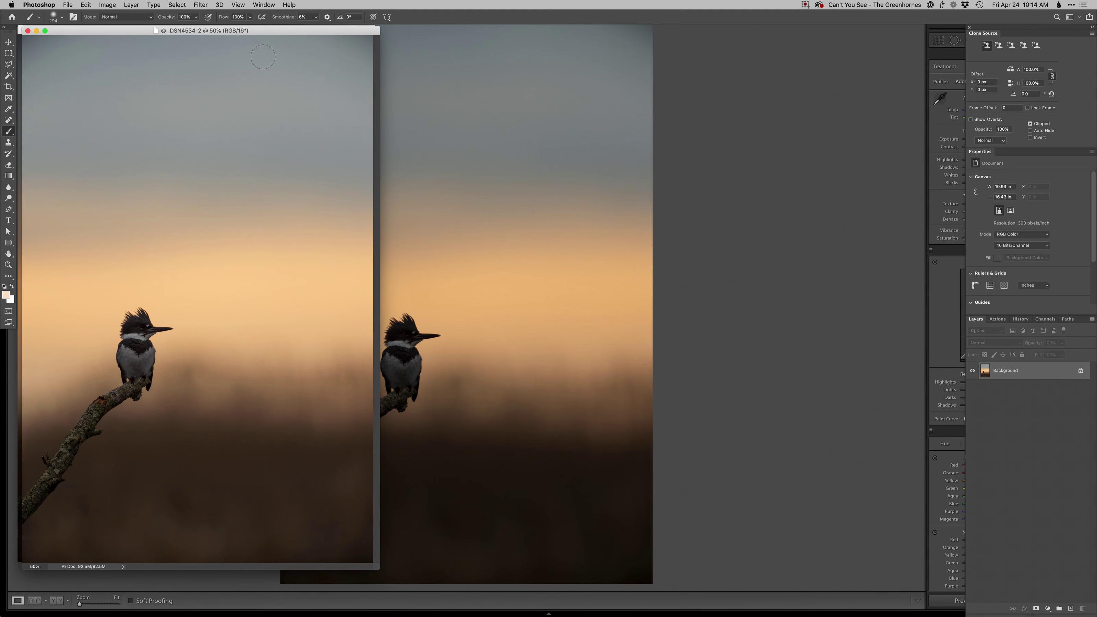
- In Photoshop, place the brighter version as a new layer over the darker document and show it in full-screen mode
{"action": "key", "text": "v"}
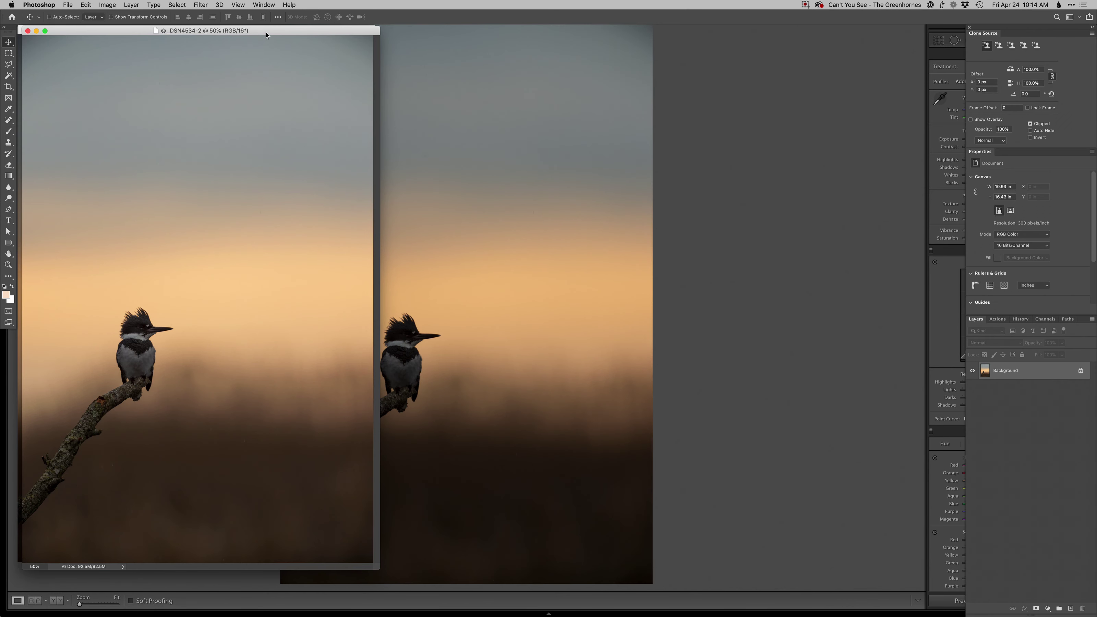
{"action": "left_click_drag", "start_coordinate": [267, 35], "coordinate": [421, 35]}
{"action": "left_click_drag", "start_coordinate": [343, 422], "coordinate": [171, 421]}
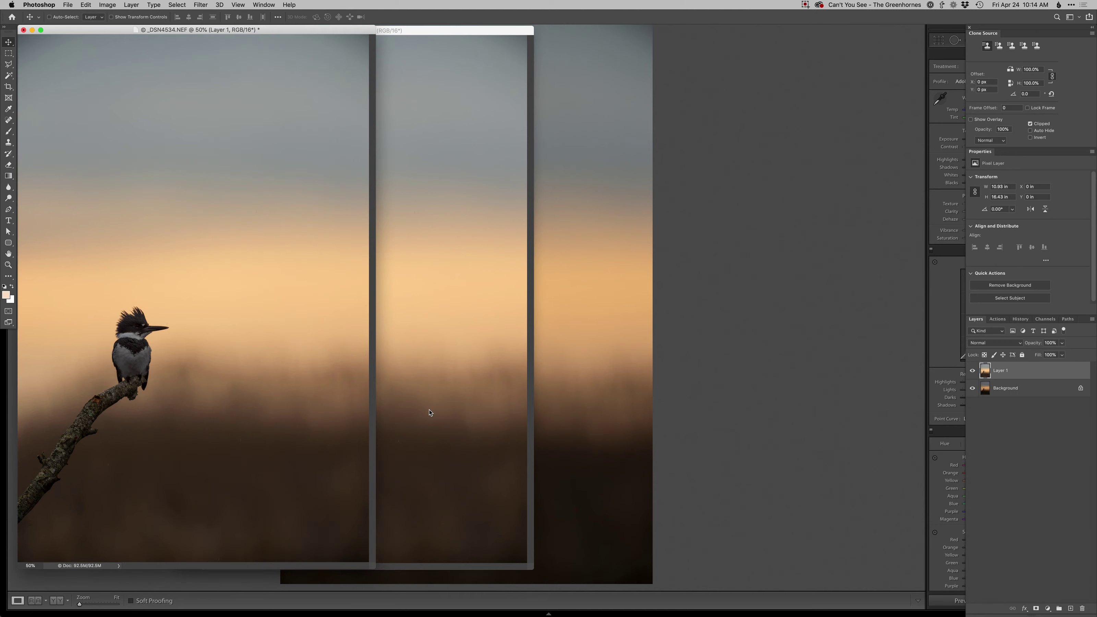
{"action": "key", "text": "f"}
- Hide the brighter layer behind a black mask and paint it back in white around the bird's eye
{"action": "key", "text": "super+alt+m"}
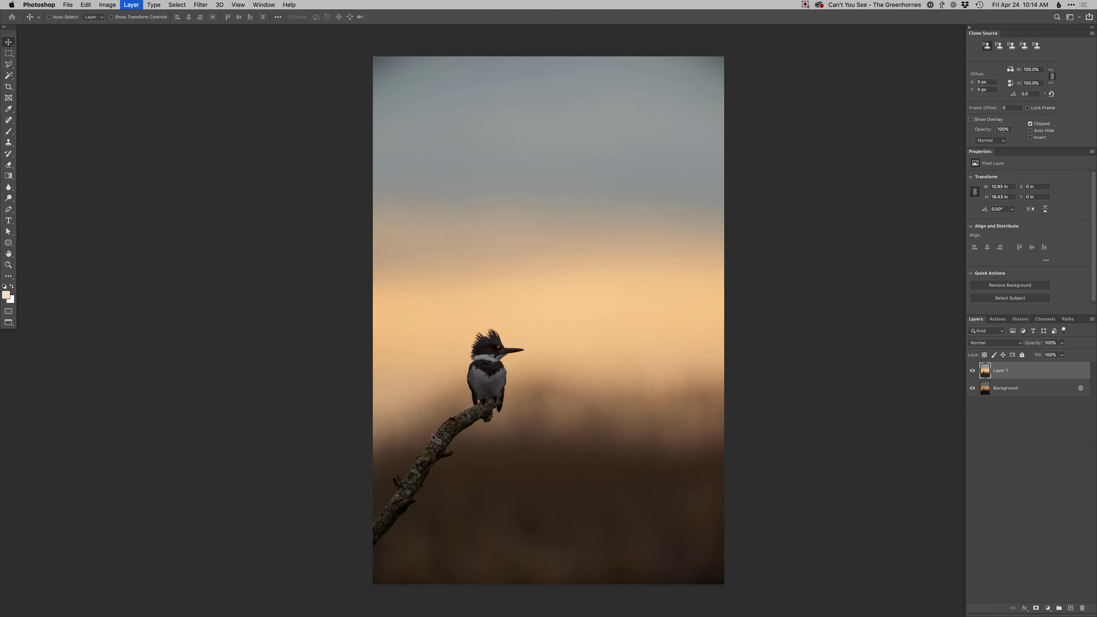
{"action": "left_click", "coordinate": [495, 371], "text": "super"}
{"action": "key", "text": "b"}
{"action": "left_click", "coordinate": [495, 345], "text": "super"}
{"action": "right_click", "coordinate": [499, 342]}
{"action": "mouse_move", "coordinate": [486, 349]}
{"action": "left_mouse_down"}
{"action": "mouse_move", "coordinate": [498, 351]}
{"action": "mouse_move", "coordinate": [477, 415]}
{"action": "mouse_move", "coordinate": [504, 418]}
{"action": "left_mouse_up"}
{"action": "key", "text": "x"}
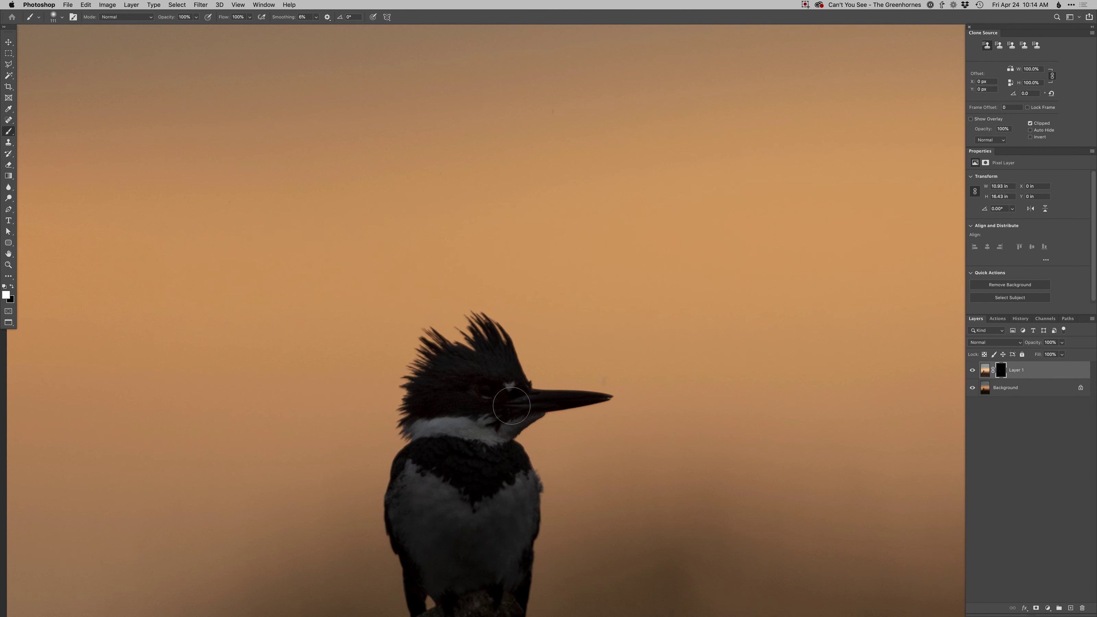
{"action": "mouse_move", "coordinate": [503, 411]}
{"action": "left_mouse_down"}
{"action": "mouse_move", "coordinate": [485, 411]}
{"action": "mouse_move", "coordinate": [491, 389]}
{"action": "left_mouse_up"}
{"action": "left_click", "coordinate": [482, 403], "text": "super"}
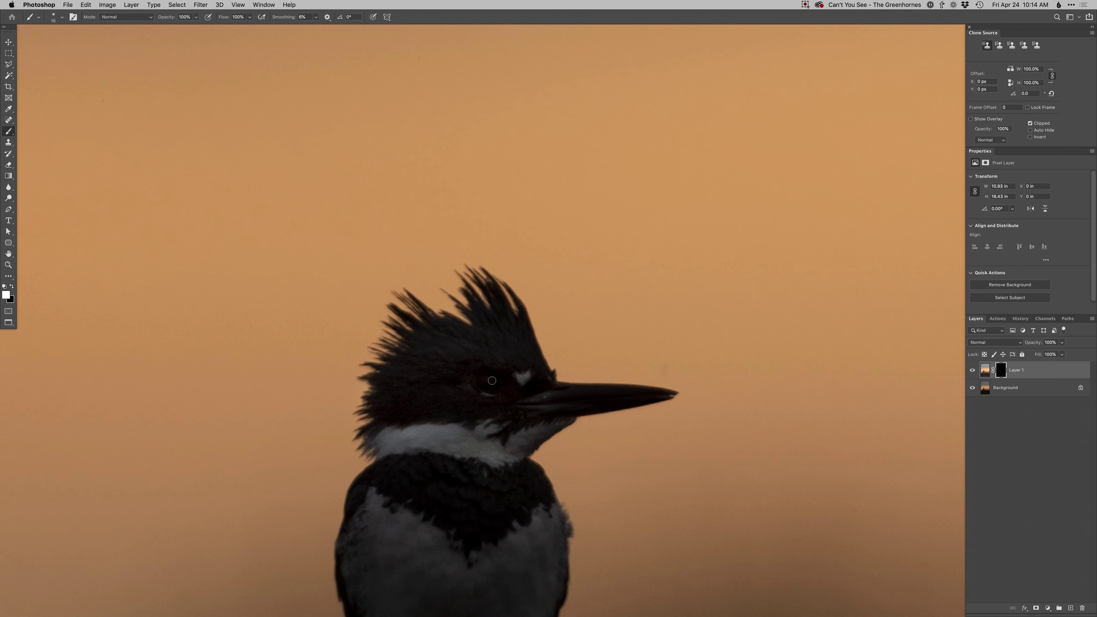
{"action": "left_click_drag", "start_coordinate": [494, 396], "coordinate": [489, 396]}
- Paint the brighter layer in over the bird's breast with a larger white brush on the mask
{"action": "key", "text": "x"}
{"action": "key", "text": "x"}
{"action": "left_click_drag", "start_coordinate": [467, 421], "coordinate": [490, 303]}
{"action": "mouse_move", "coordinate": [434, 426]}
{"action": "left_mouse_down"}
{"action": "mouse_move", "coordinate": [451, 427]}
{"action": "mouse_move", "coordinate": [409, 455]}
{"action": "mouse_move", "coordinate": [514, 448]}
{"action": "mouse_move", "coordinate": [530, 377]}
{"action": "mouse_move", "coordinate": [422, 370]}
{"action": "mouse_move", "coordinate": [549, 458]}
{"action": "mouse_move", "coordinate": [407, 462]}
{"action": "left_mouse_up"}
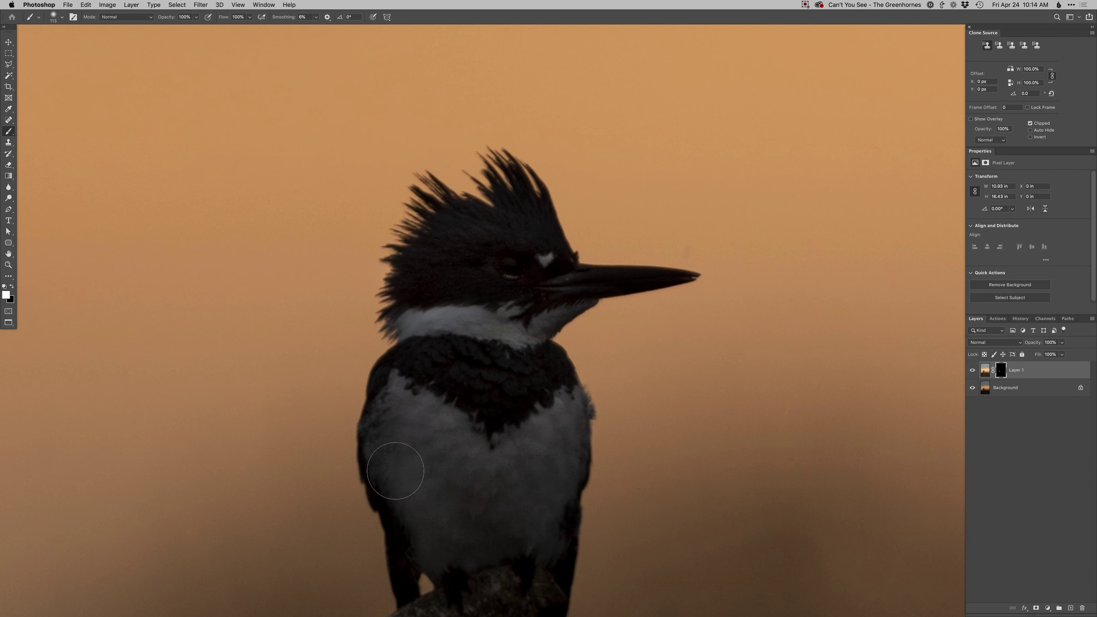
{"action": "mouse_move", "coordinate": [492, 511]}
{"action": "left_mouse_down"}
{"action": "mouse_move", "coordinate": [449, 462]}
{"action": "mouse_move", "coordinate": [494, 477]}
{"action": "left_mouse_up"}
{"action": "left_click_drag", "start_coordinate": [534, 508], "coordinate": [546, 508]}
{"action": "key", "text": "x"}
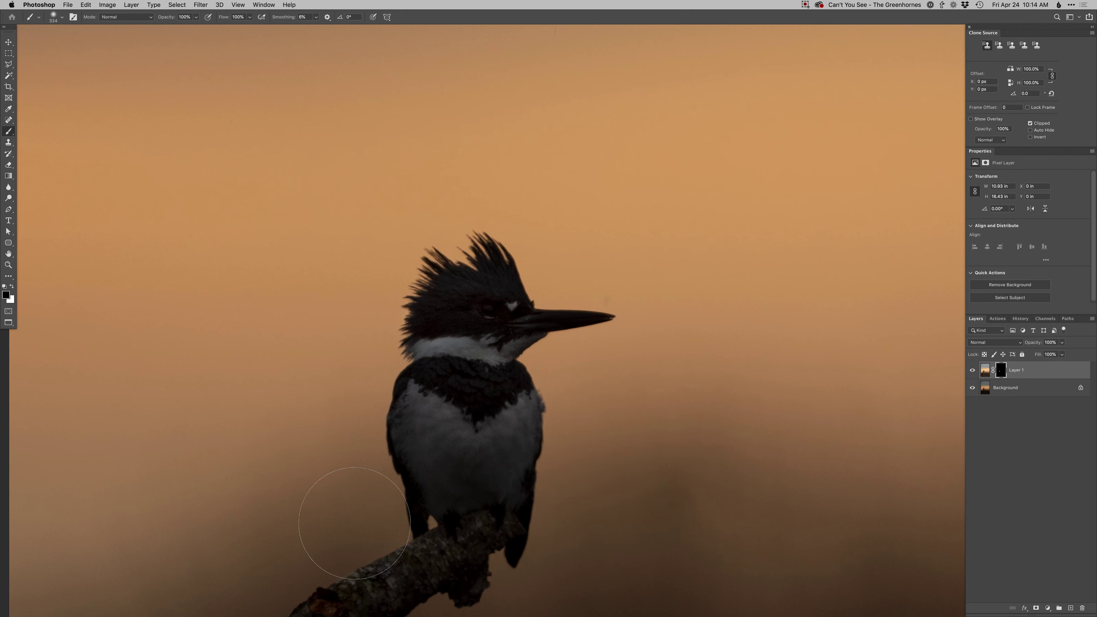
- Add a Dodge curves layer with a black mask and lighten the bird's eye area with a small brush
{"action": "scroll", "coordinate": [583, 363], "scroll_direction": "down", "scroll_amount": 1}
{"action": "scroll", "coordinate": [505, 397], "scroll_direction": "down", "scroll_amount": 1}
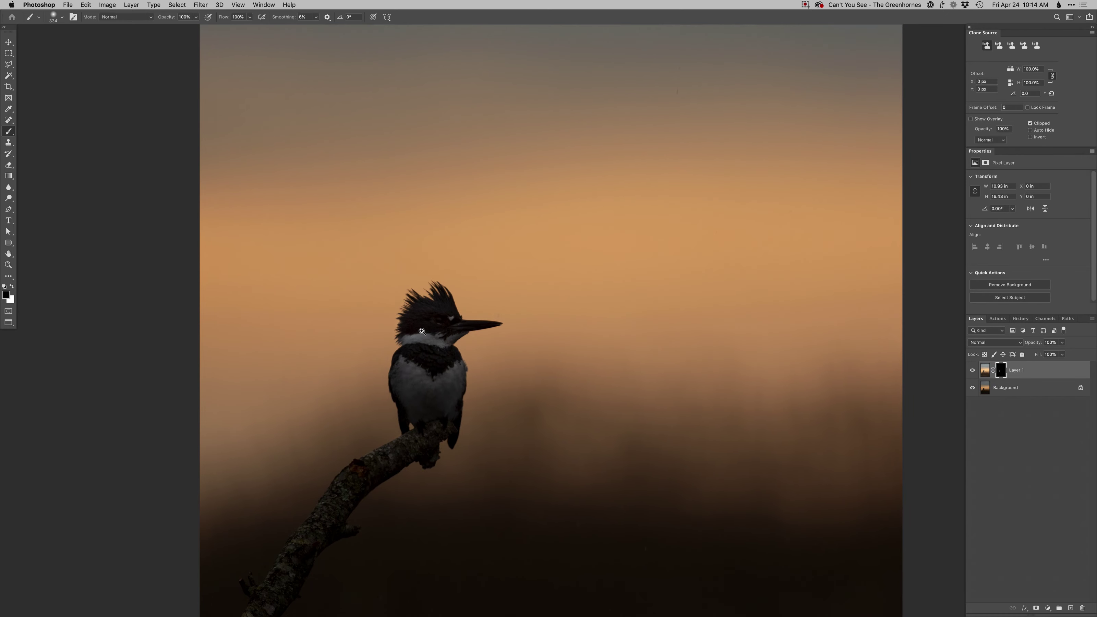
{"action": "left_click", "coordinate": [422, 333], "text": "super"}
{"action": "left_click", "coordinate": [422, 334], "text": "super"}
{"action": "key", "text": "super+F2"}
{"action": "right_click", "coordinate": [475, 305]}
{"action": "left_click", "coordinate": [495, 354]}
{"action": "mouse_move", "coordinate": [467, 306]}
{"action": "left_mouse_down"}
{"action": "mouse_move", "coordinate": [502, 386]}
{"action": "mouse_move", "coordinate": [502, 362]}
{"action": "left_mouse_up"}
{"action": "key", "text": "x"}
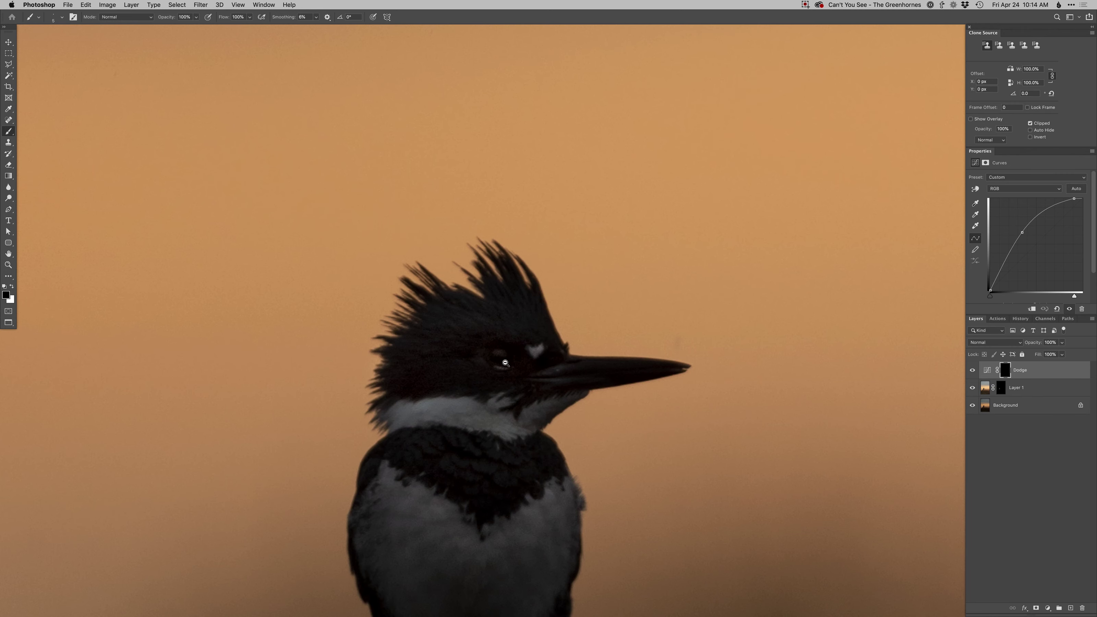
- Select the Layer 1 mask and paint more of the brighter exposure in white over the bird's head and body
{"action": "left_click", "coordinate": [505, 363], "text": "alt"}
{"action": "left_click", "coordinate": [506, 363], "text": "alt"}
{"action": "left_click", "coordinate": [511, 394], "text": "alt"}
{"action": "left_click_drag", "start_coordinate": [510, 431], "coordinate": [454, 390]}
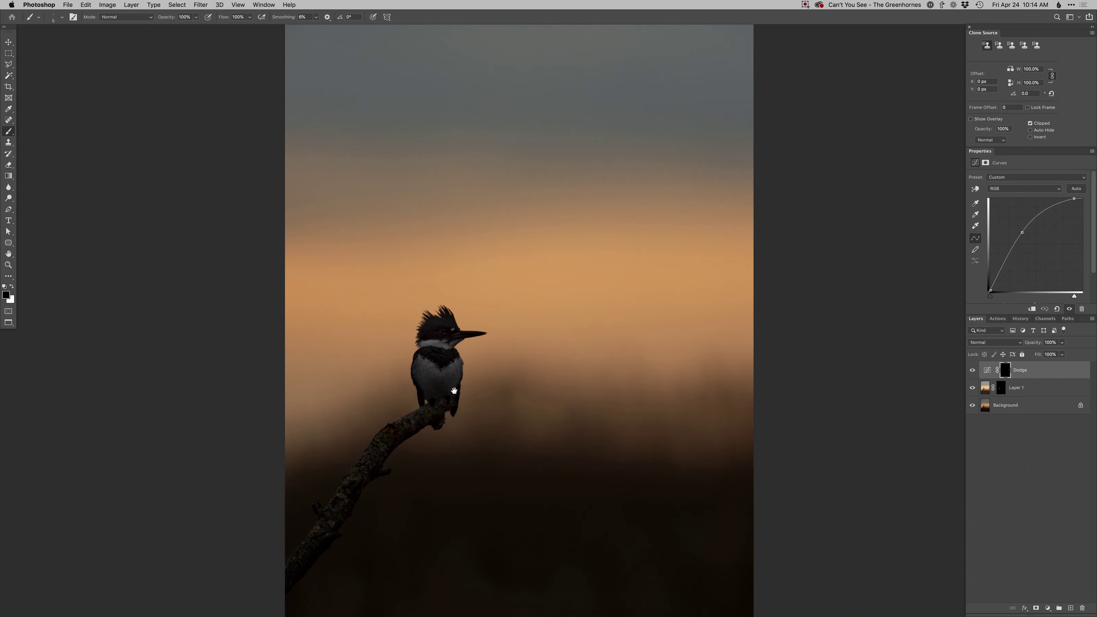
{"action": "left_click", "coordinate": [450, 372], "text": "ctrl"}
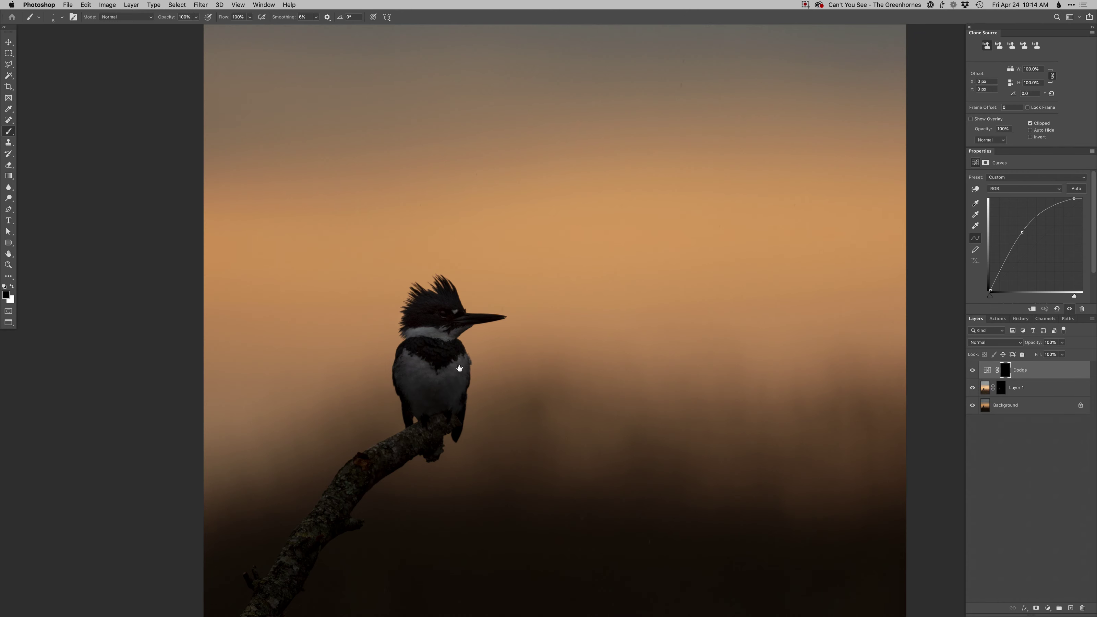
{"action": "left_click", "coordinate": [995, 388]}
{"action": "left_click", "coordinate": [410, 331], "text": "ctrl"}
{"action": "left_click_drag", "start_coordinate": [434, 319], "coordinate": [476, 282]}
{"action": "key", "text": "x"}
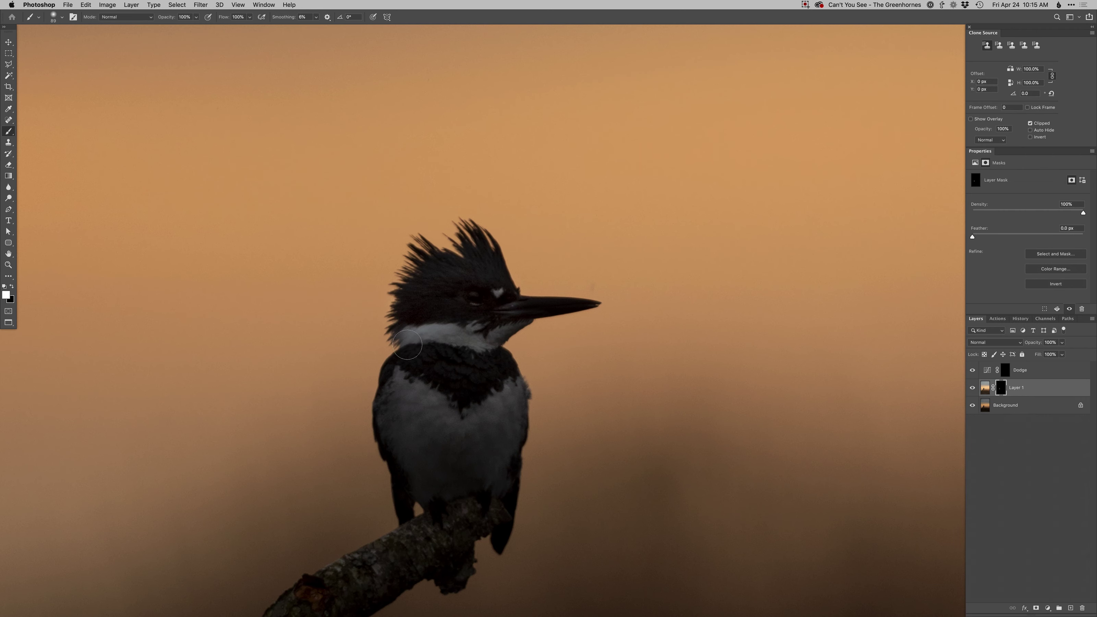
{"action": "scroll", "coordinate": [484, 334], "scroll_direction": "down", "scroll_amount": 3}
{"action": "left_click_drag", "start_coordinate": [491, 404], "coordinate": [441, 380]}
{"action": "scroll", "coordinate": [442, 382], "scroll_direction": "down", "scroll_amount": 1}
{"action": "left_click_drag", "start_coordinate": [462, 420], "coordinate": [456, 412]}
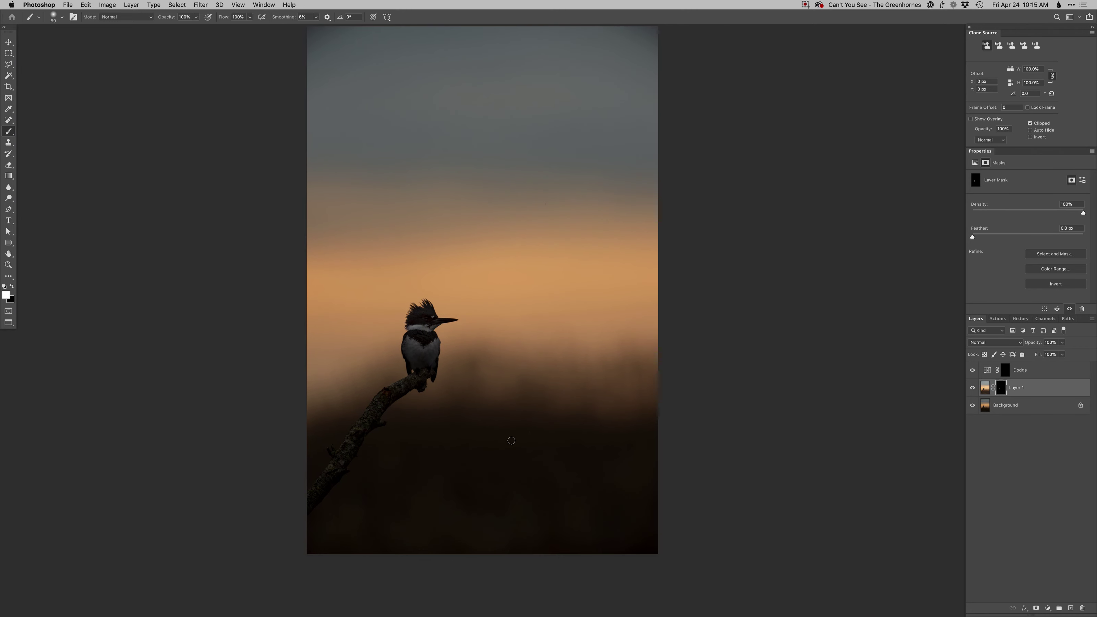
- Extend the white painting on the Layer 1 mask along the branch
{"action": "mouse_move", "coordinate": [460, 447]}
{"action": "left_mouse_down"}
{"action": "mouse_move", "coordinate": [497, 447]}
{"action": "mouse_move", "coordinate": [475, 432]}
{"action": "left_mouse_up"}
{"action": "mouse_move", "coordinate": [333, 478]}
{"action": "left_mouse_down"}
{"action": "mouse_move", "coordinate": [248, 484]}
{"action": "mouse_move", "coordinate": [274, 463]}
{"action": "left_mouse_up"}
{"action": "left_click_drag", "start_coordinate": [407, 391], "coordinate": [400, 395]}
- Add a Retouch layer above Layer 1 and remove the small twig on the branch's left edge with the Spot Healing Brush
{"action": "key", "text": "F2"}
{"action": "key", "text": "super+]"}
{"action": "mouse_move", "coordinate": [371, 400]}
{"action": "left_mouse_down"}
{"action": "mouse_move", "coordinate": [404, 397]}
{"action": "mouse_move", "coordinate": [272, 419]}
{"action": "mouse_move", "coordinate": [404, 375]}
{"action": "mouse_move", "coordinate": [431, 352]}
{"action": "mouse_move", "coordinate": [434, 315]}
{"action": "left_mouse_up"}
{"action": "left_click", "coordinate": [405, 397]}
{"action": "key", "text": "s"}
{"action": "scroll", "coordinate": [299, 429], "scroll_direction": "down", "scroll_amount": 3}
{"action": "key", "text": "j"}
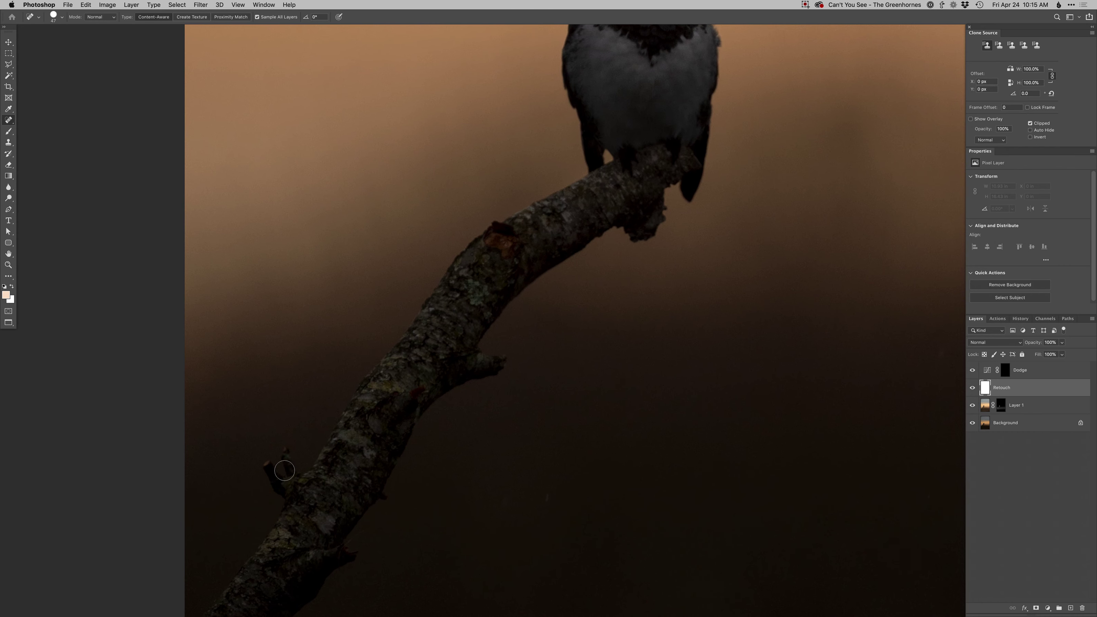
{"action": "left_click_drag", "start_coordinate": [263, 463], "coordinate": [275, 481]}
{"action": "left_click_drag", "start_coordinate": [281, 483], "coordinate": [288, 494]}
{"action": "mouse_move", "coordinate": [284, 451]}
{"action": "left_mouse_down"}
{"action": "mouse_move", "coordinate": [317, 503]}
{"action": "mouse_move", "coordinate": [306, 475]}
{"action": "left_mouse_up"}
- Heal the small stub on the branch's lower right edge and the two specks in the dark background
{"action": "left_click_drag", "start_coordinate": [385, 494], "coordinate": [394, 403]}
{"action": "mouse_move", "coordinate": [361, 463]}
{"action": "left_mouse_down"}
{"action": "mouse_move", "coordinate": [371, 442]}
{"action": "mouse_move", "coordinate": [345, 466]}
{"action": "left_mouse_up"}
{"action": "left_click", "coordinate": [514, 413]}
{"action": "left_click", "coordinate": [557, 405]}
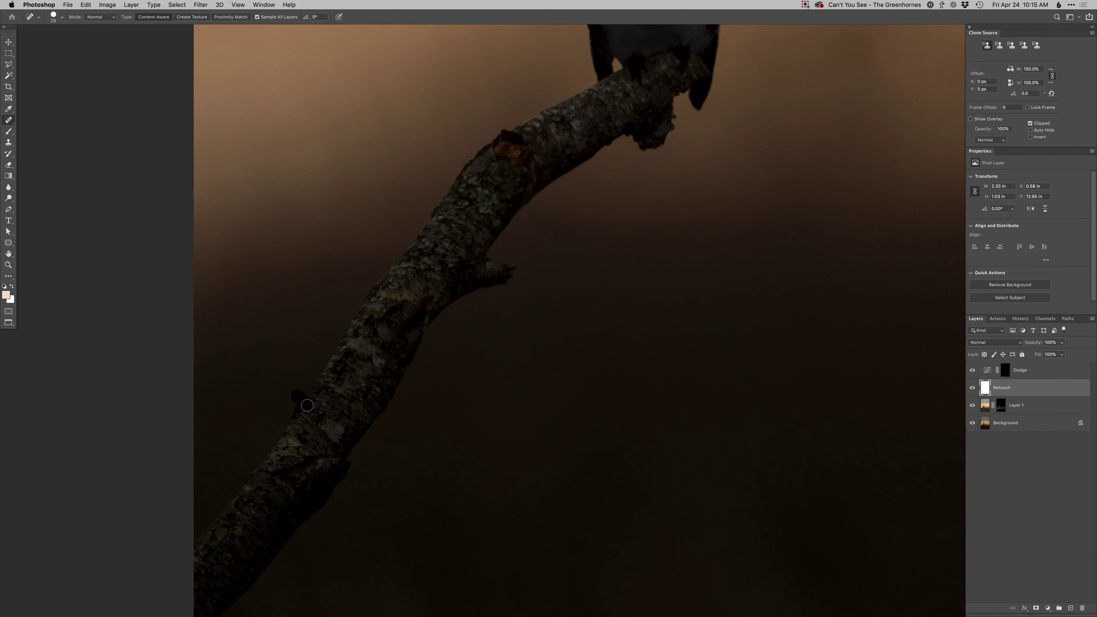
- Clone nearby bark over the reddish knot on the upper part of the branch
{"action": "mouse_move", "coordinate": [504, 279]}
{"action": "left_mouse_down"}
{"action": "mouse_move", "coordinate": [432, 362]}
{"action": "mouse_move", "coordinate": [406, 464]}
{"action": "left_mouse_up"}
{"action": "key", "text": "s"}
{"action": "left_click", "coordinate": [376, 368], "text": "alt"}
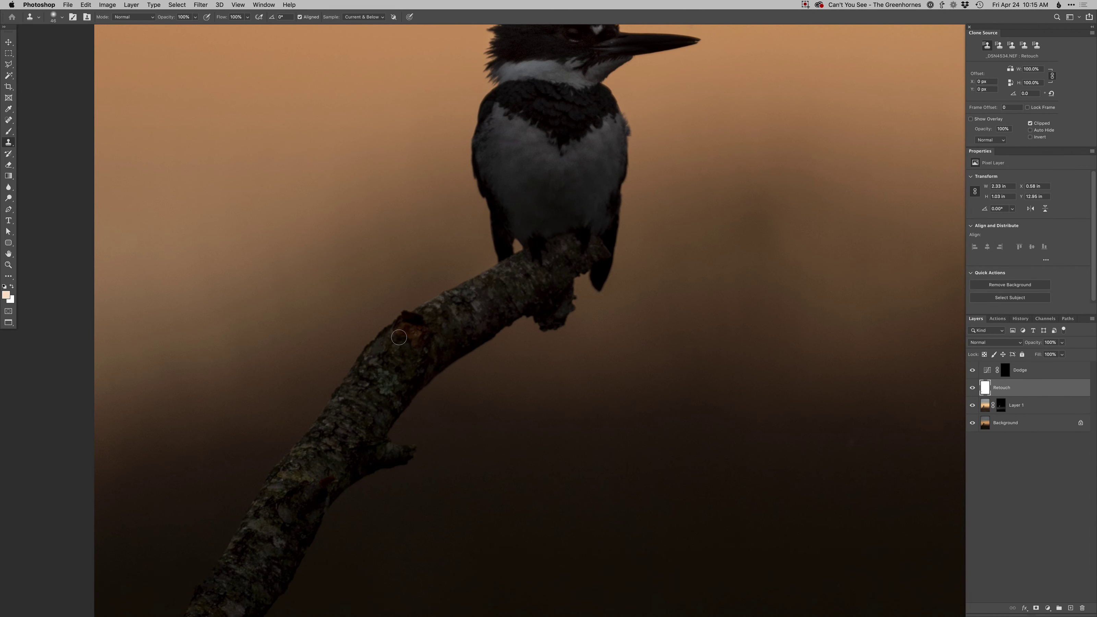
{"action": "mouse_move", "coordinate": [392, 339]}
{"action": "left_mouse_down"}
{"action": "mouse_move", "coordinate": [425, 316]}
{"action": "mouse_move", "coordinate": [432, 326]}
{"action": "mouse_move", "coordinate": [418, 345]}
{"action": "mouse_move", "coordinate": [442, 328]}
{"action": "mouse_move", "coordinate": [408, 332]}
{"action": "mouse_move", "coordinate": [393, 405]}
{"action": "mouse_move", "coordinate": [375, 387]}
{"action": "left_mouse_up"}
{"action": "left_click", "coordinate": [446, 308], "text": "alt"}
{"action": "left_click_drag", "start_coordinate": [420, 288], "coordinate": [397, 431]}
{"action": "left_click", "coordinate": [397, 433], "text": "alt"}
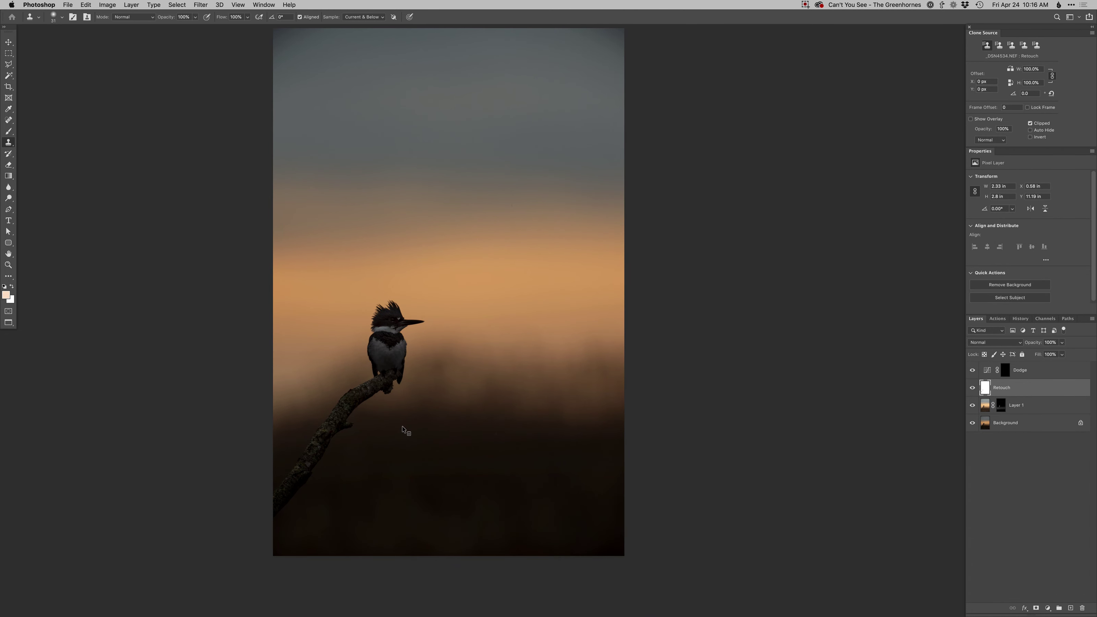
{"action": "key", "text": "ctrl+super+m"}
{"action": "key", "text": "Return"}
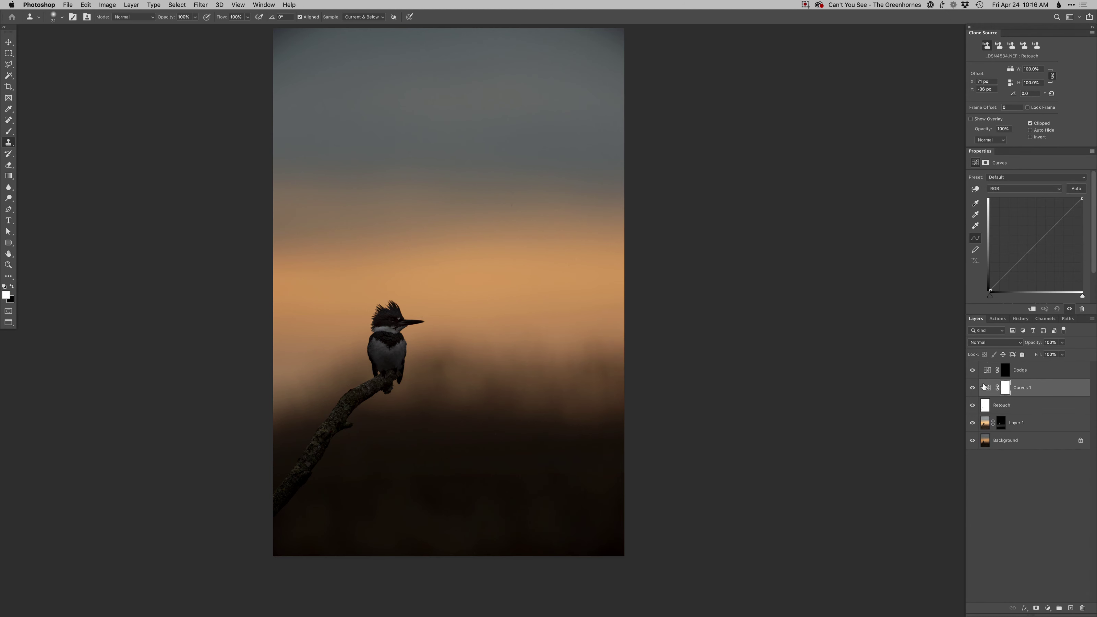
{"action": "key", "text": "super+z"}
- Clone clean sky over the dark vignetted upper corners of the photo on the Retouch layer
{"action": "left_click_drag", "start_coordinate": [539, 330], "coordinate": [558, 578]}
{"action": "left_click_drag", "start_coordinate": [349, 320], "coordinate": [374, 320]}
{"action": "left_click", "coordinate": [345, 304], "text": "alt"}
{"action": "left_click_drag", "start_coordinate": [324, 292], "coordinate": [252, 283]}
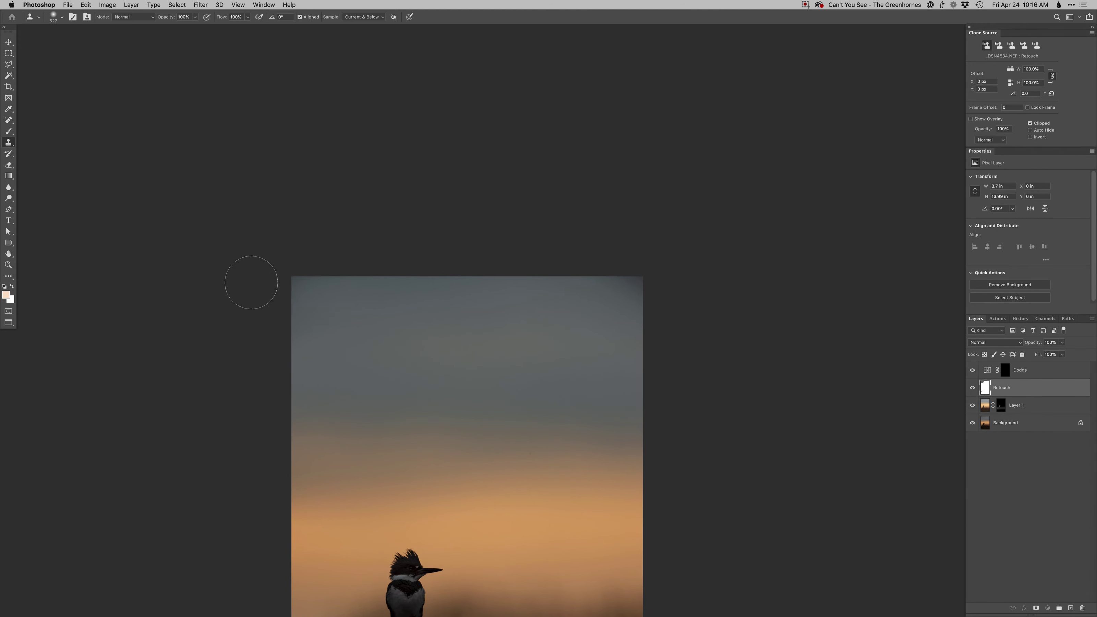
{"action": "left_click", "coordinate": [604, 311], "text": "alt"}
{"action": "left_click_drag", "start_coordinate": [631, 307], "coordinate": [615, 295]}
{"action": "left_click_drag", "start_coordinate": [557, 413], "coordinate": [540, 250]}
- Add a Curves adjustment layer above Retouch, slightly lowering the Red curve and raising the Blue curve
{"action": "key", "text": "super+shift+m"}
{"action": "key", "text": "Return"}
{"action": "key", "text": "alt+5"}
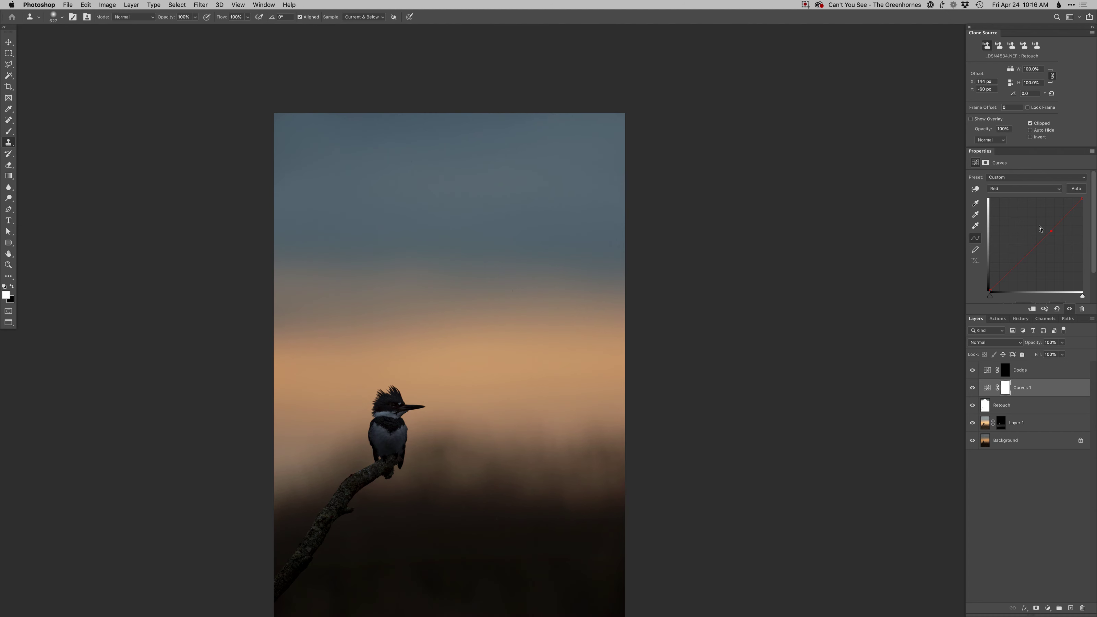
- Invert the Curves 1 mask and paint white with a large soft brush over the upper sky to limit the blue shift there
{"action": "key", "text": "super+i"}
{"action": "key", "text": "b"}
{"action": "left_click_drag", "start_coordinate": [517, 277], "coordinate": [502, 277]}
{"action": "mouse_move", "coordinate": [531, 221]}
{"action": "left_mouse_down"}
{"action": "mouse_move", "coordinate": [191, 156]}
{"action": "mouse_move", "coordinate": [497, 147]}
{"action": "mouse_move", "coordinate": [261, 289]}
{"action": "mouse_move", "coordinate": [536, 277]}
{"action": "left_mouse_up"}
{"action": "left_click", "coordinate": [503, 368], "text": "alt"}
{"action": "left_click_drag", "start_coordinate": [491, 422], "coordinate": [496, 401]}
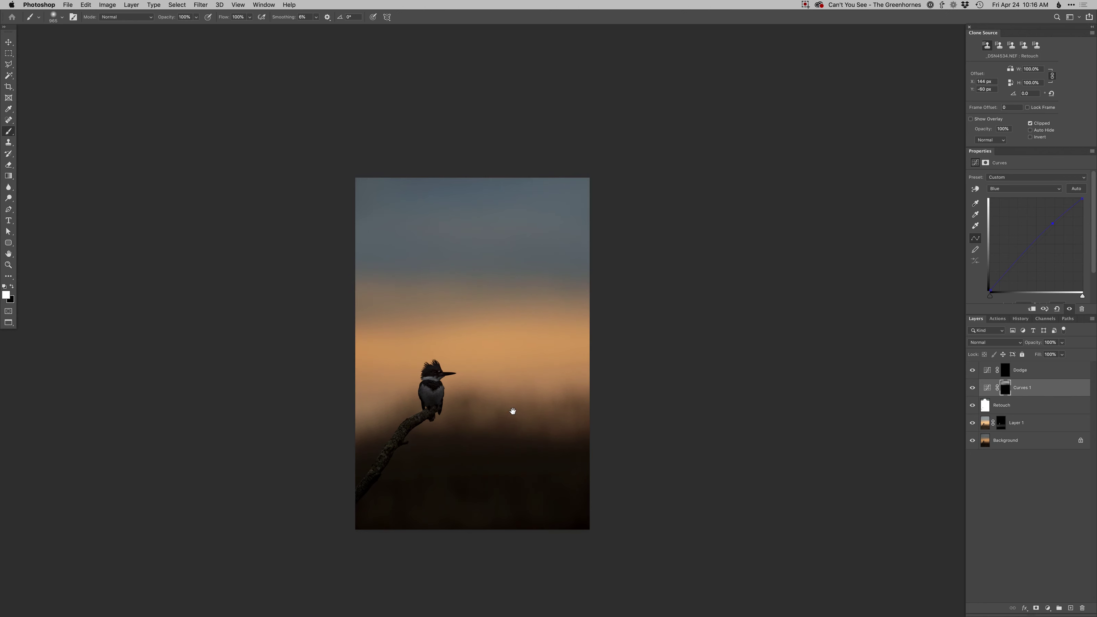
{"action": "key", "text": "x"}
{"action": "key", "text": "x"}
{"action": "key", "text": "super+plus"}
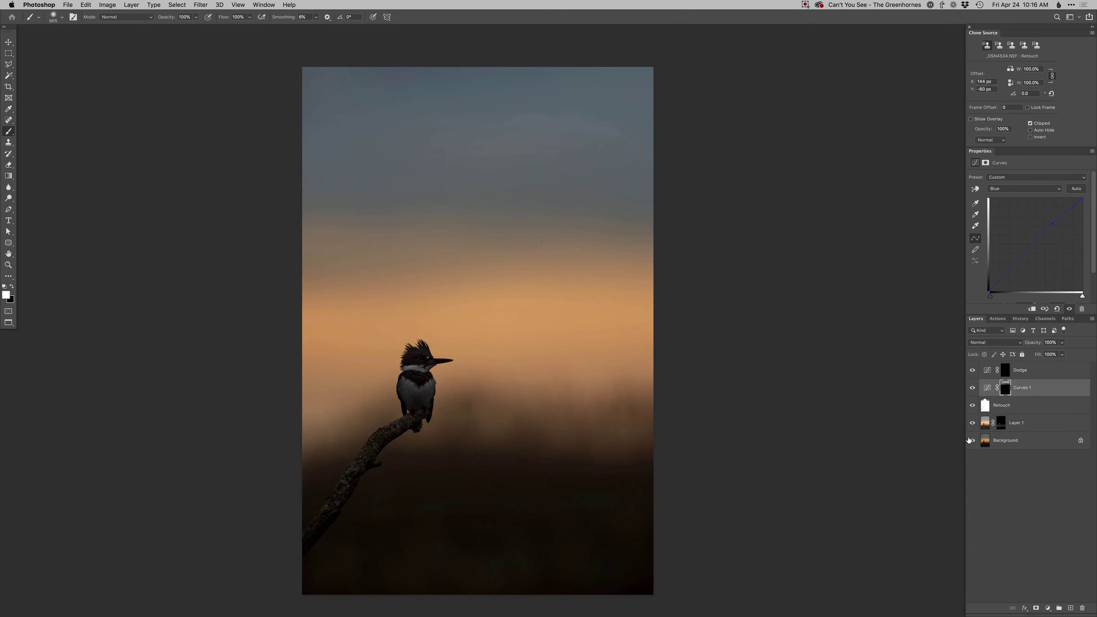
- Compare the full edit with the Background layer alone, both on the whole image and zoomed in on the bird
{"action": "left_click", "coordinate": [972, 441], "text": "alt"}
{"action": "left_click", "coordinate": [972, 441], "text": "alt"}
{"action": "left_click", "coordinate": [973, 441], "text": "alt"}
{"action": "left_click", "coordinate": [972, 440], "text": "alt"}
{"action": "left_click", "coordinate": [406, 386]}
{"action": "left_click", "coordinate": [432, 391]}
{"action": "left_click", "coordinate": [473, 407]}
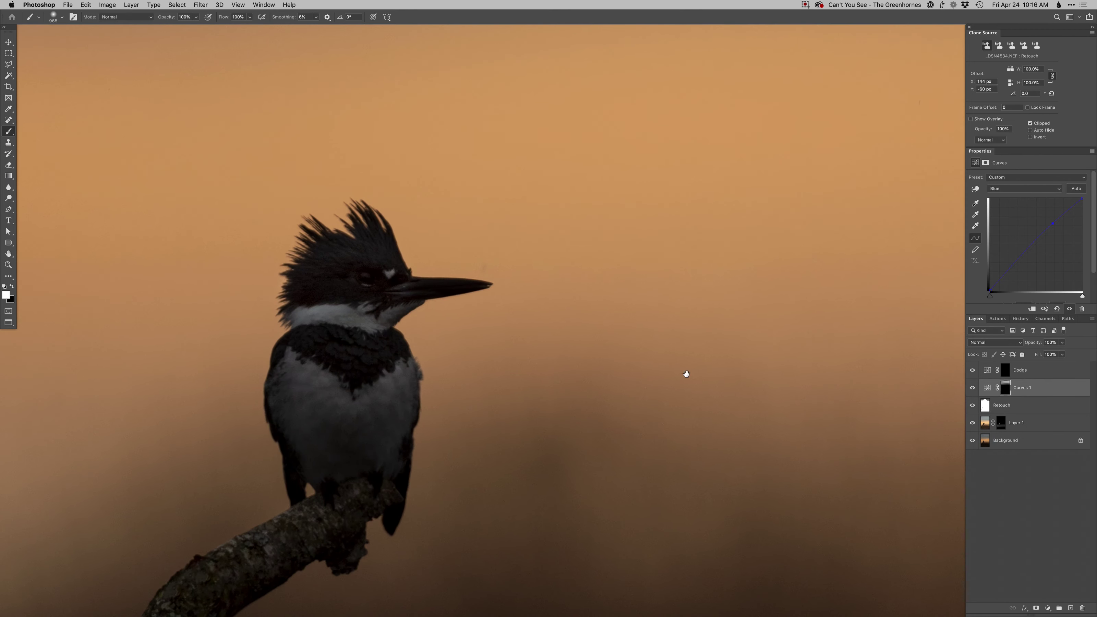
{"action": "left_click", "coordinate": [972, 441], "text": "alt"}
{"action": "left_click", "coordinate": [972, 441], "text": "alt"}
{"action": "left_click", "coordinate": [972, 441], "text": "alt"}
{"action": "left_click", "coordinate": [972, 441], "text": "alt"}
{"action": "key", "text": "super+0"}
{"action": "left_click_drag", "start_coordinate": [594, 448], "coordinate": [588, 444]}
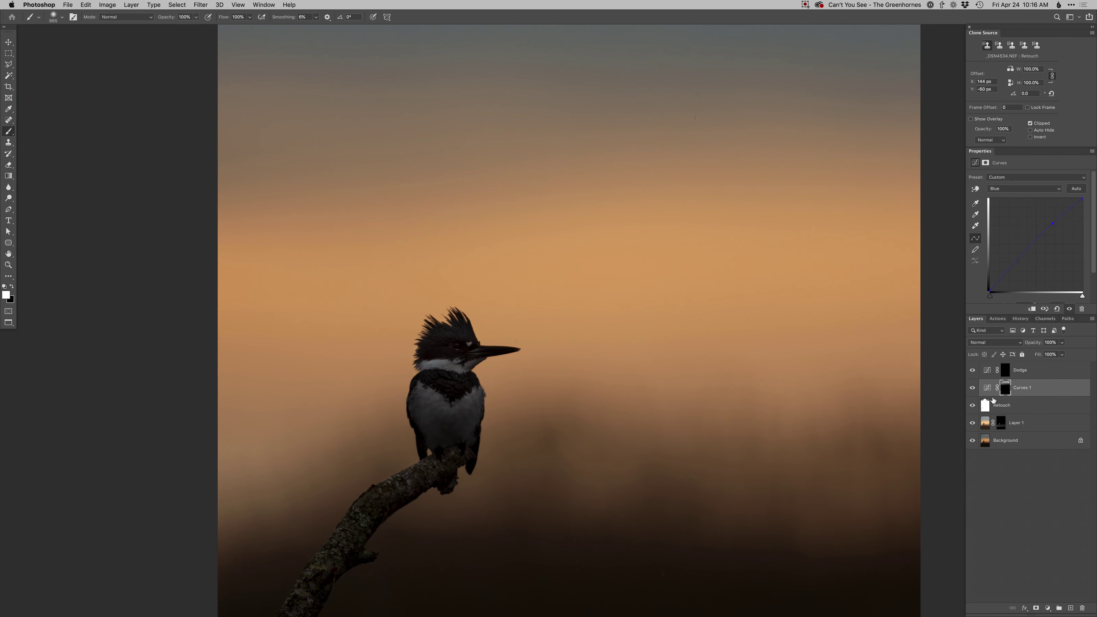
- Heal the small speck above the bird's beak on the Retouch layer with the Spot Healing Brush
{"action": "left_click", "coordinate": [1000, 409]}
{"action": "key", "text": "j"}
{"action": "scroll", "coordinate": [527, 331], "scroll_direction": "up", "scroll_amount": 3}
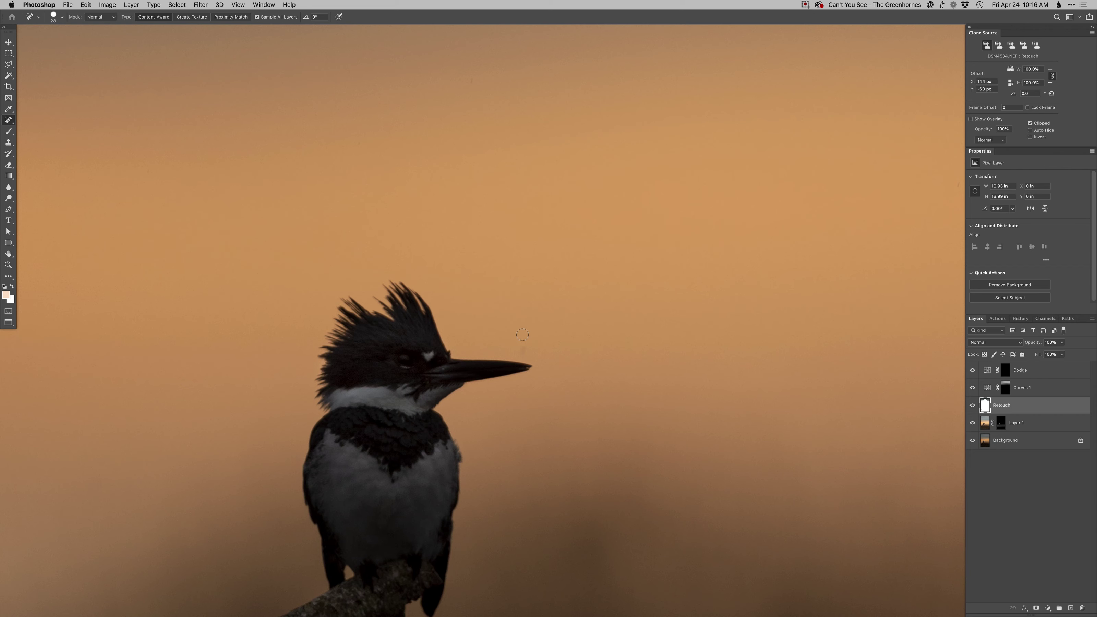
{"action": "key", "text": "super+0"}
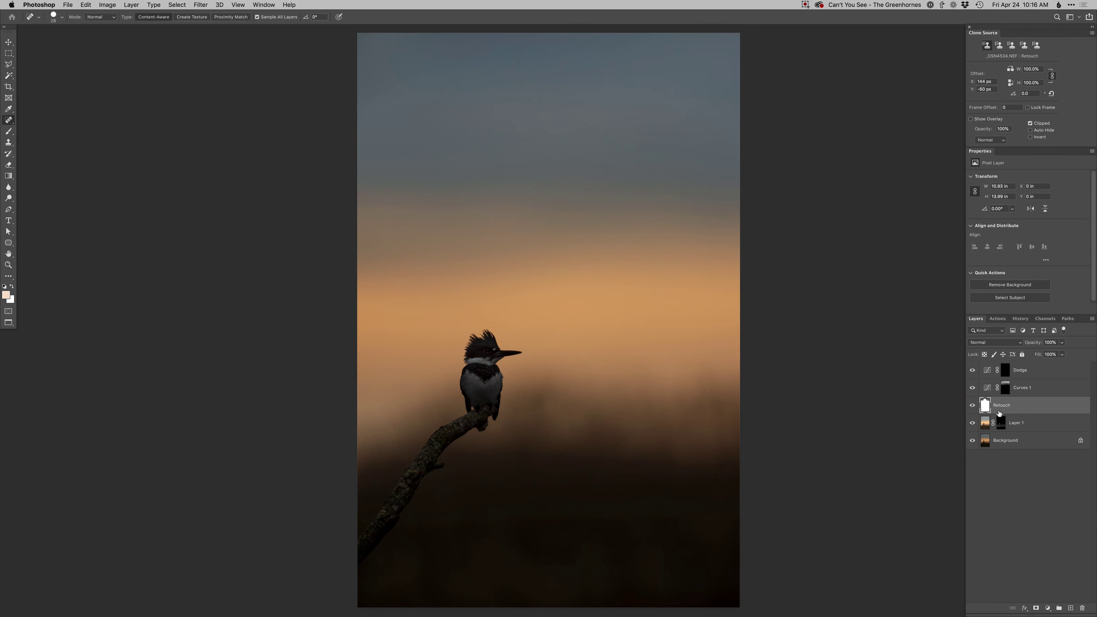
- Paint soft white on the Dodge layer mask over the background beside the bird's lower body, and inspect the mask on its own
{"action": "left_click", "coordinate": [1006, 372]}
{"action": "key", "text": "b"}
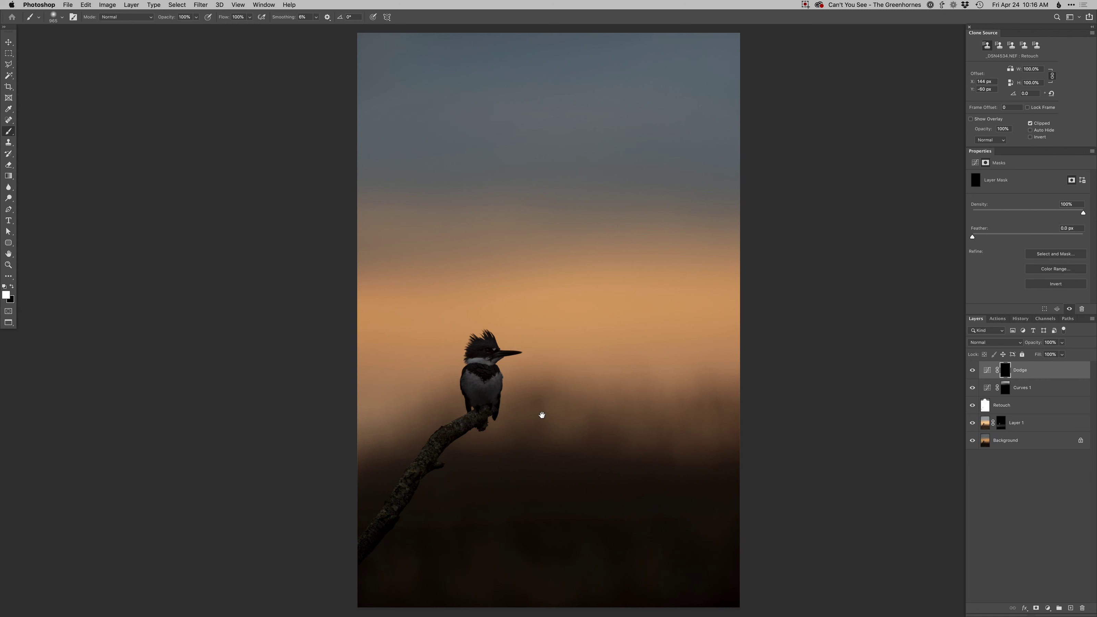
{"action": "left_click_drag", "start_coordinate": [563, 414], "coordinate": [533, 413]}
{"action": "left_click_drag", "start_coordinate": [553, 409], "coordinate": [528, 412]}
{"action": "left_click", "coordinate": [1006, 372], "text": "alt"}
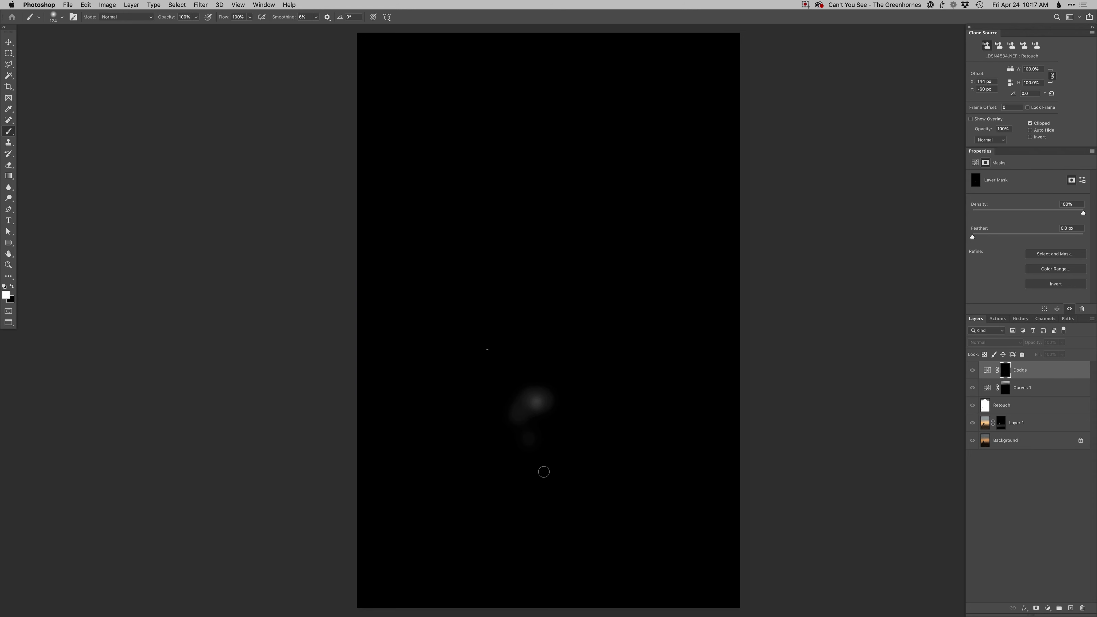
{"action": "left_click", "coordinate": [1005, 372], "text": "alt"}
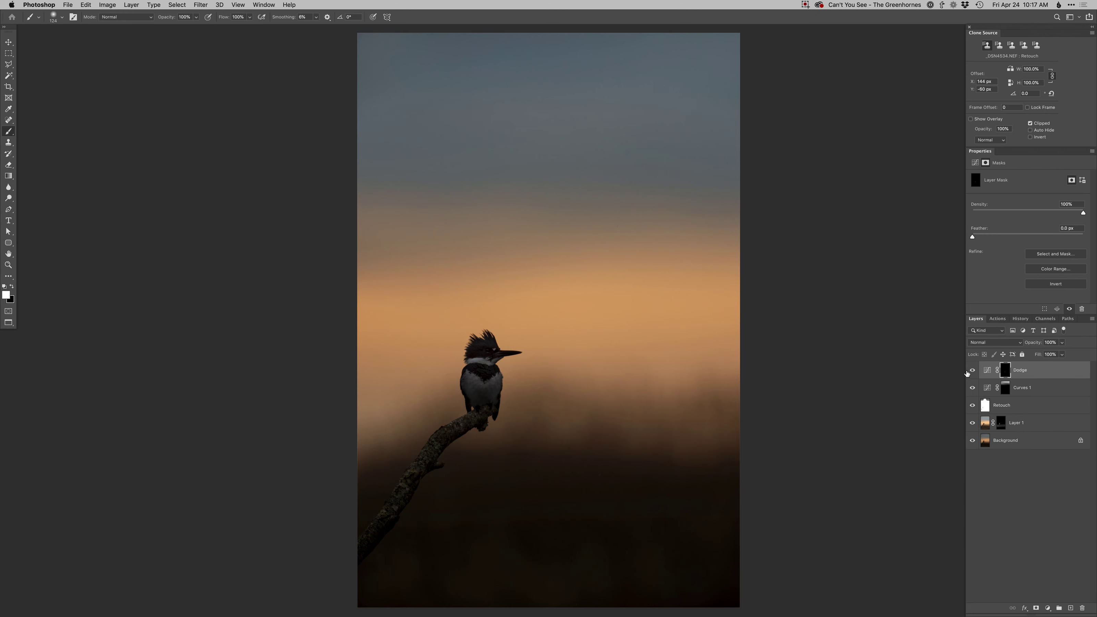
{"action": "left_click_drag", "start_coordinate": [652, 453], "coordinate": [631, 456]}
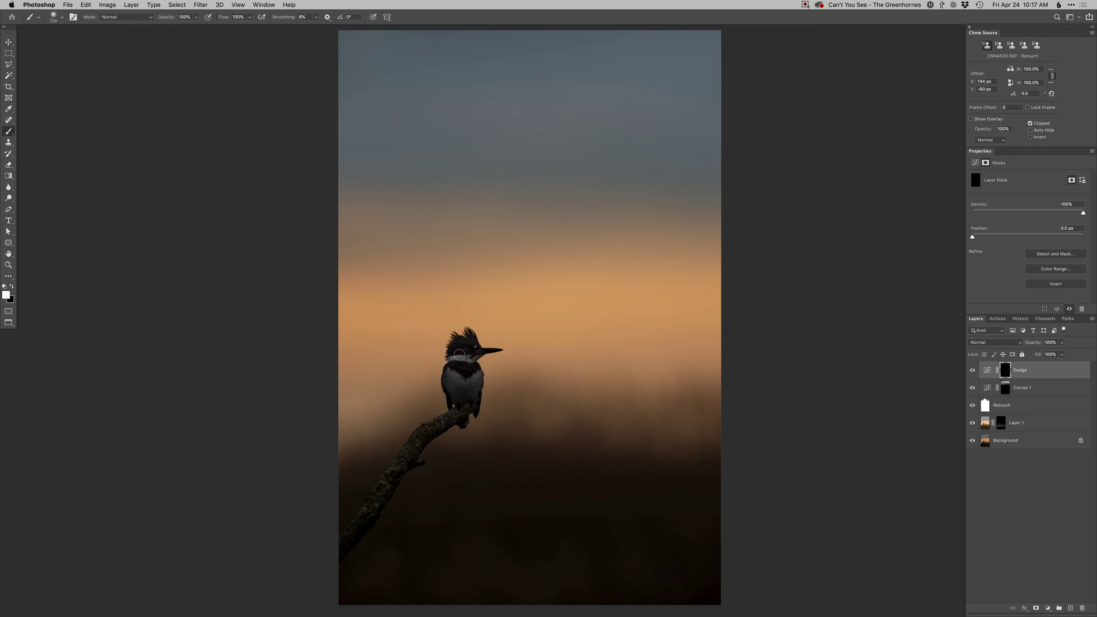
{"action": "left_click_drag", "start_coordinate": [536, 334], "coordinate": [523, 333], "text": "super"}
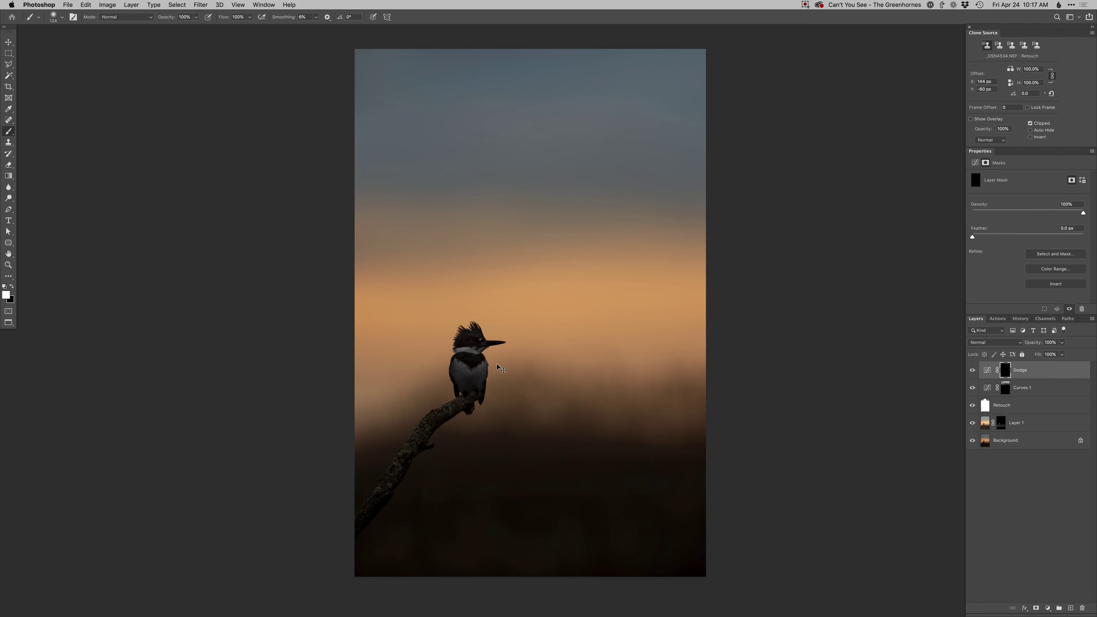
- Save the layered file and reset the raw photo's Develop settings in Lightroom Classic
{"action": "key", "text": "super+shift+a"}
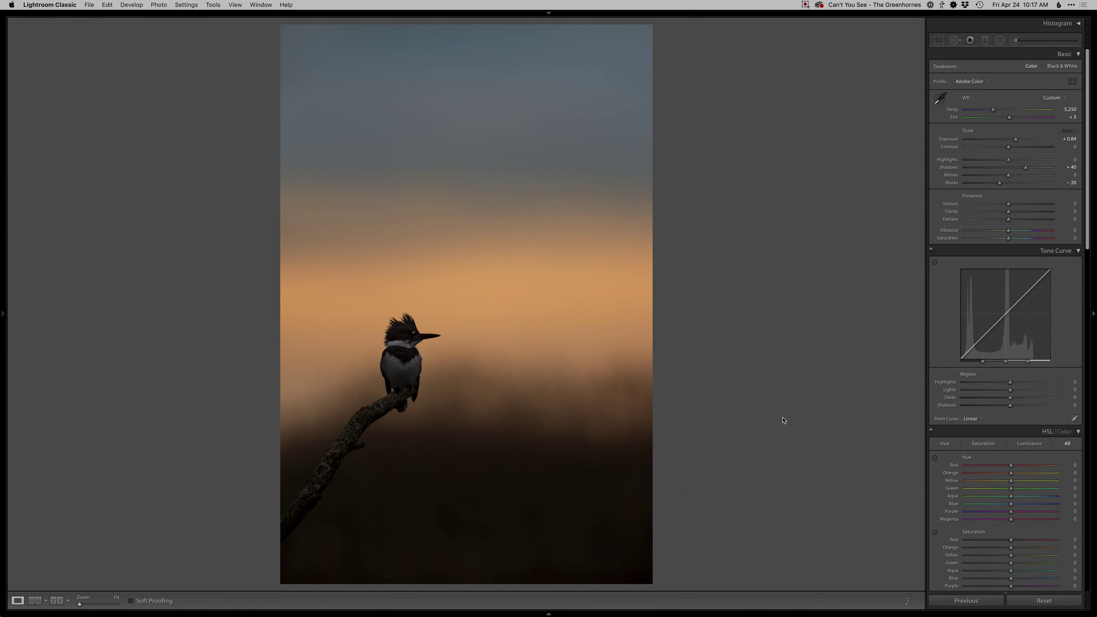
{"action": "left_click", "coordinate": [1049, 601]}
- Compare the raw and edited kingfisher photos side by side in Survey view, and check the raw photo's exposure information in Loupe view
{"action": "key", "text": "g"}
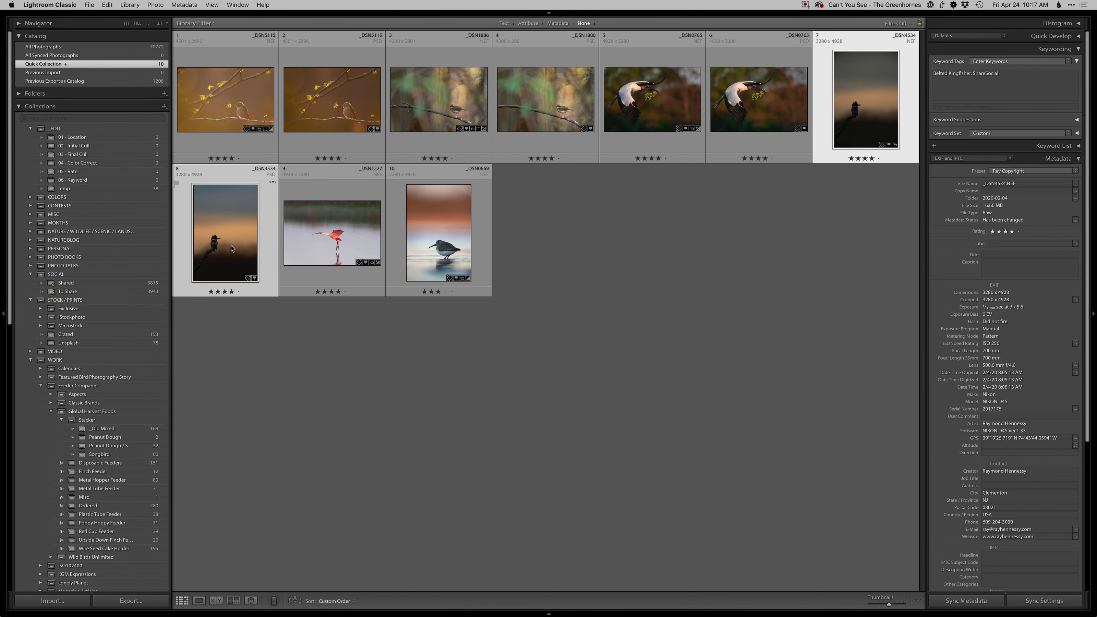
{"action": "key", "text": "n"}
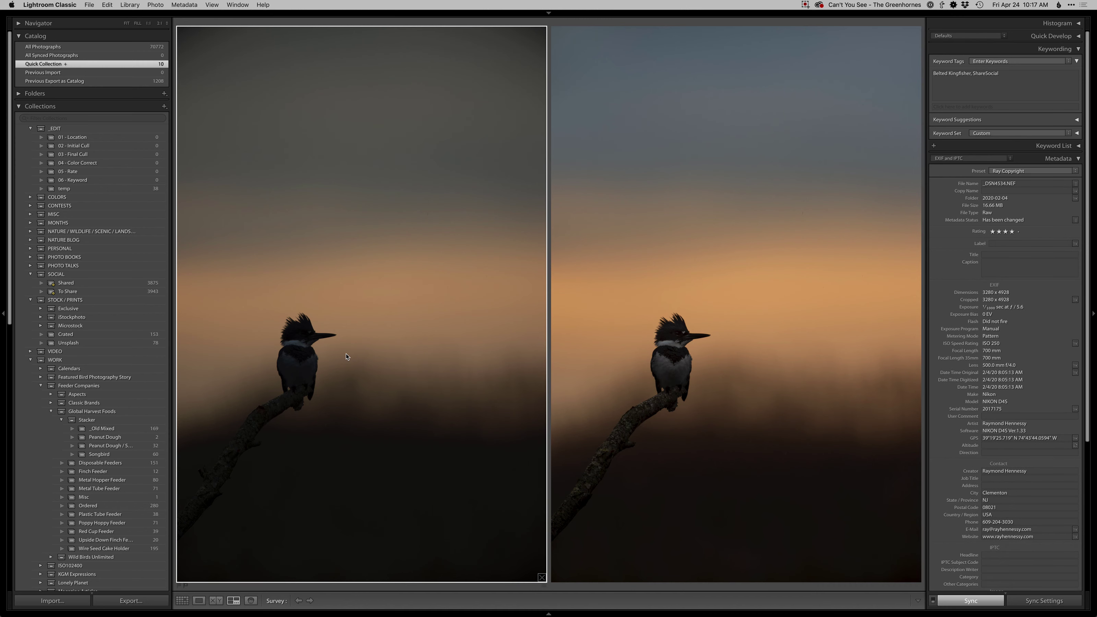
{"action": "key", "text": "e"}
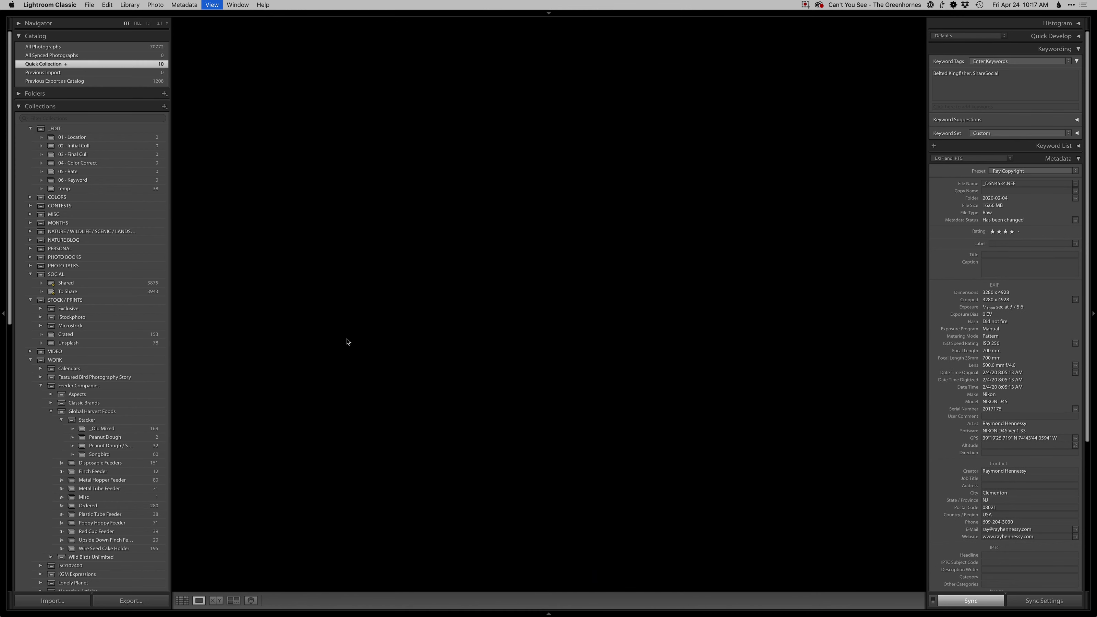
{"action": "key", "text": "i"}
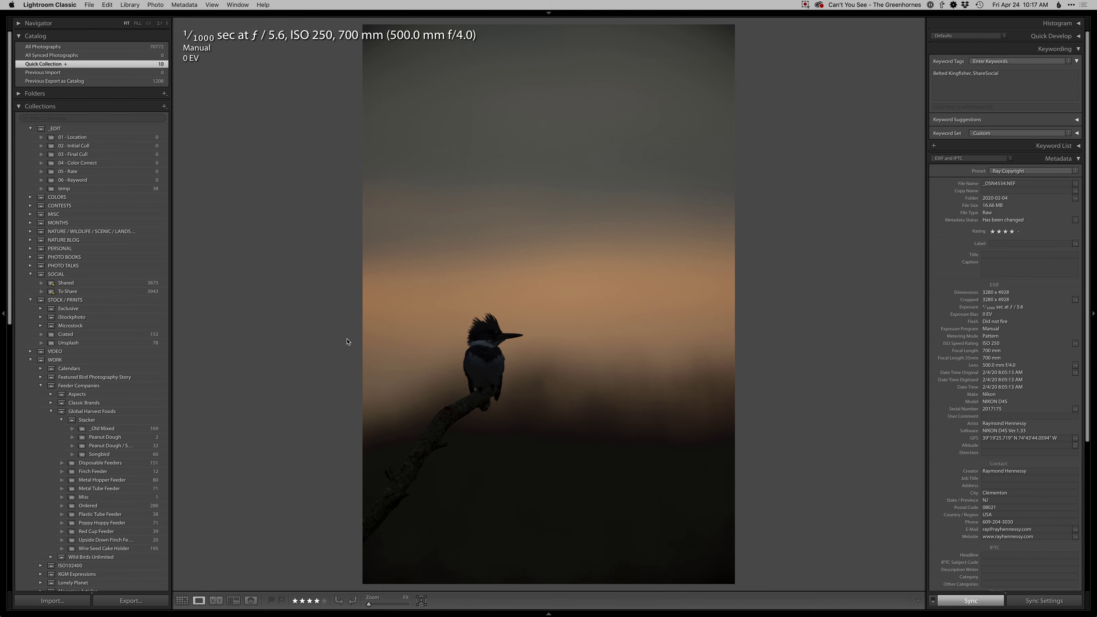
{"action": "key", "text": "d"}
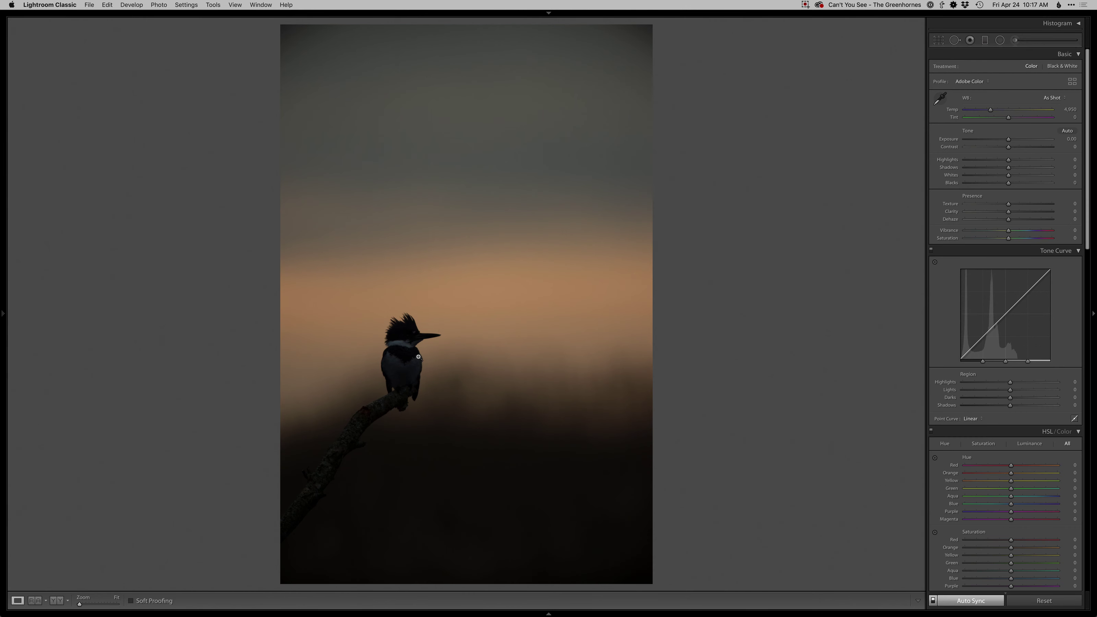
{"action": "key", "text": "g"}
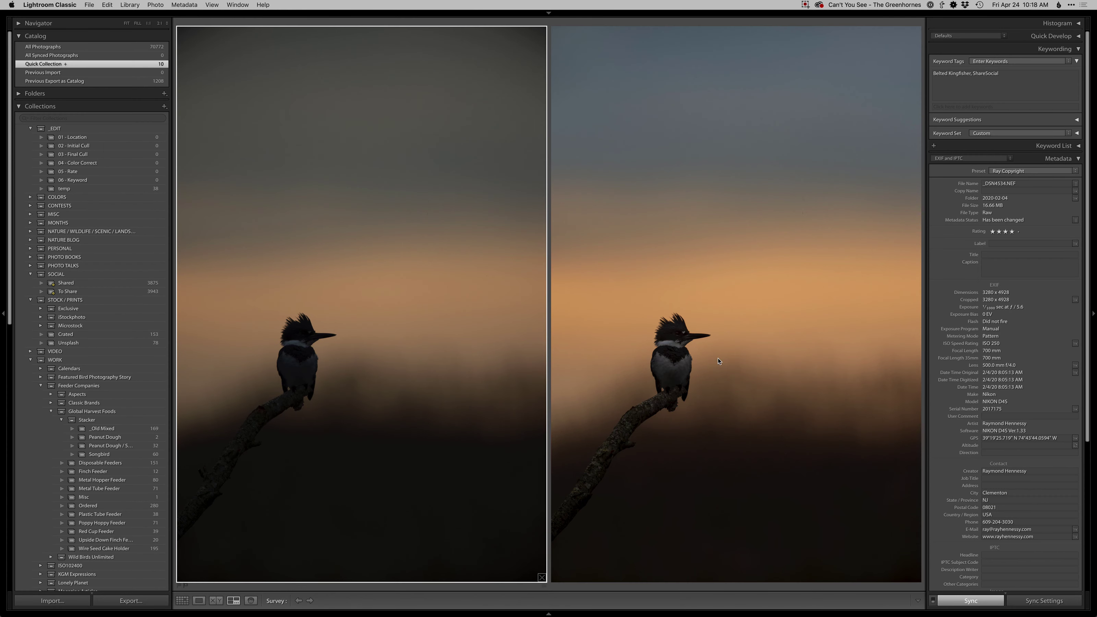
- Select the edited PSD version, view it in Develop and Loupe view, and preview it full screen
{"action": "left_click", "coordinate": [792, 327]}
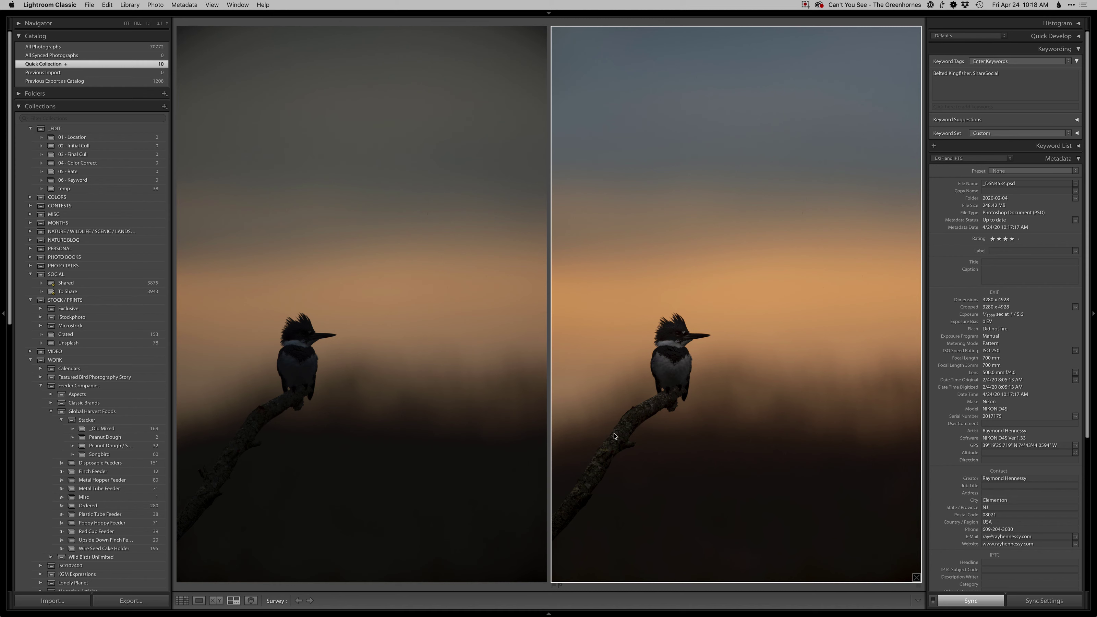
{"action": "key", "text": "d"}
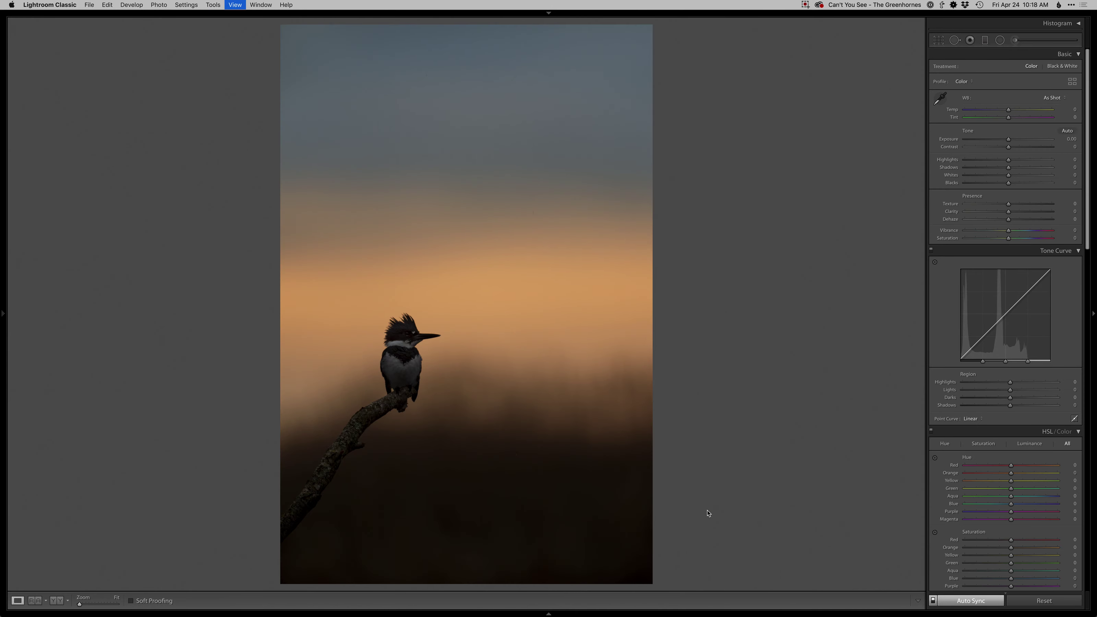
{"action": "key", "text": "e"}
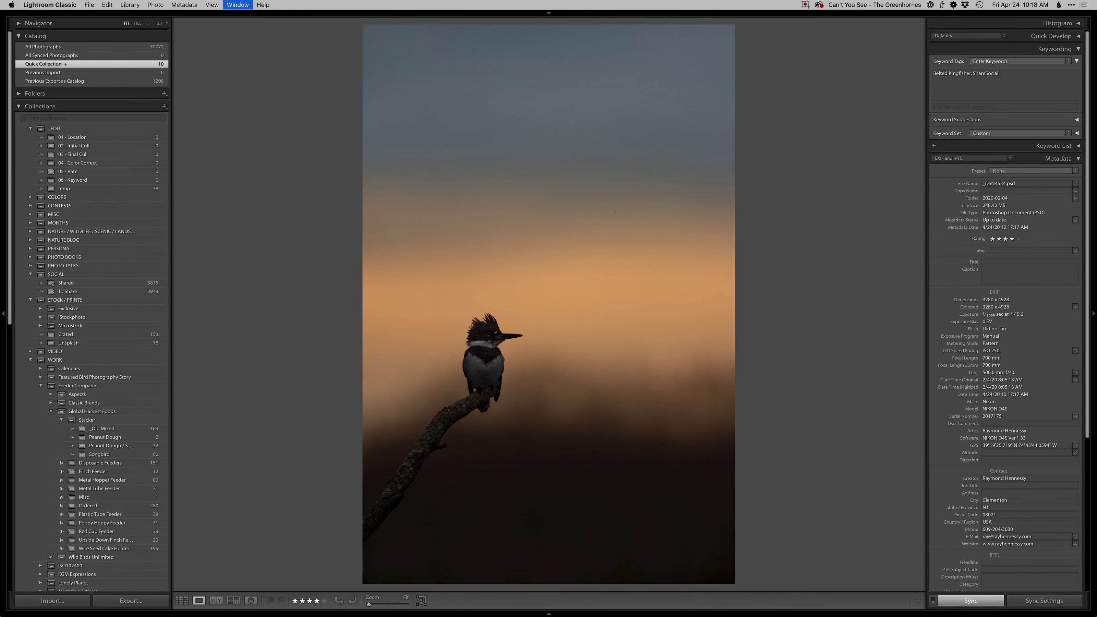
{"action": "key", "text": "f"}
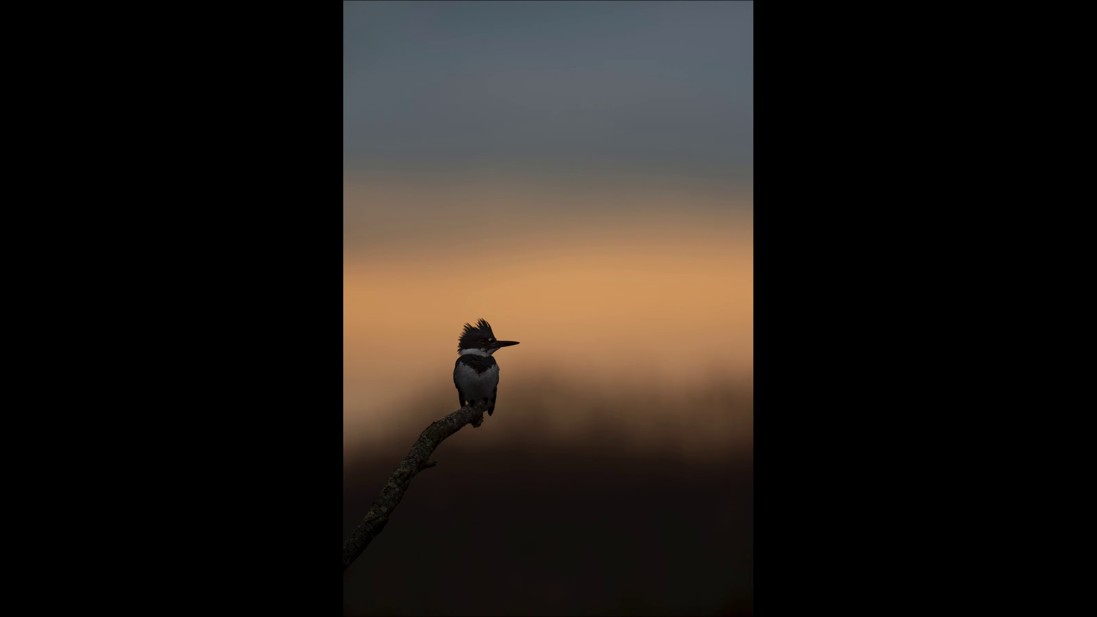
{"action": "key", "text": "f"}
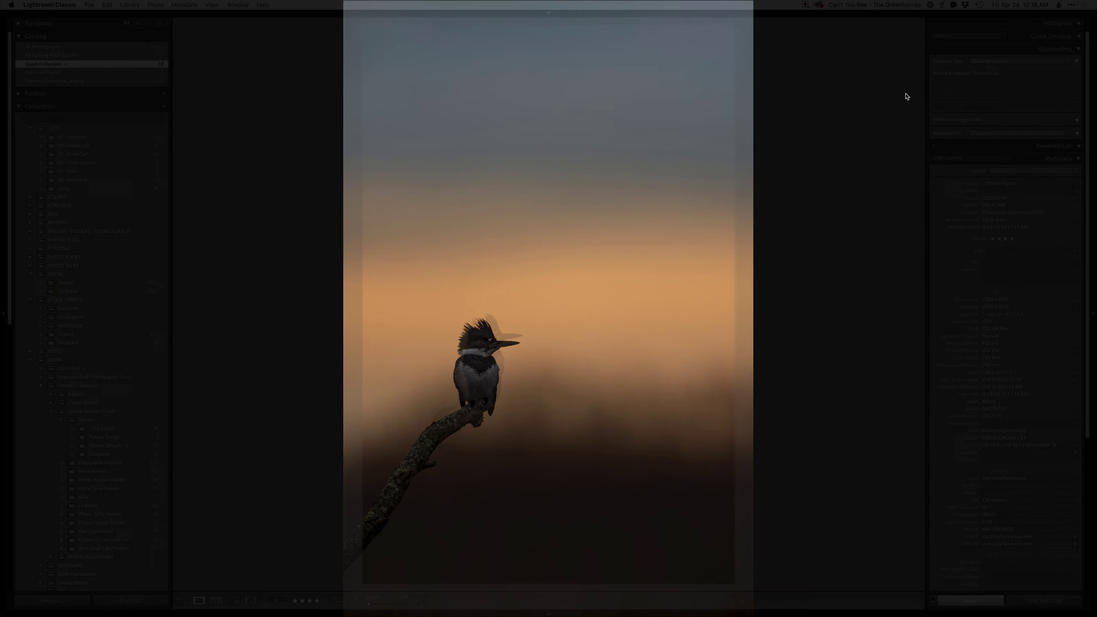